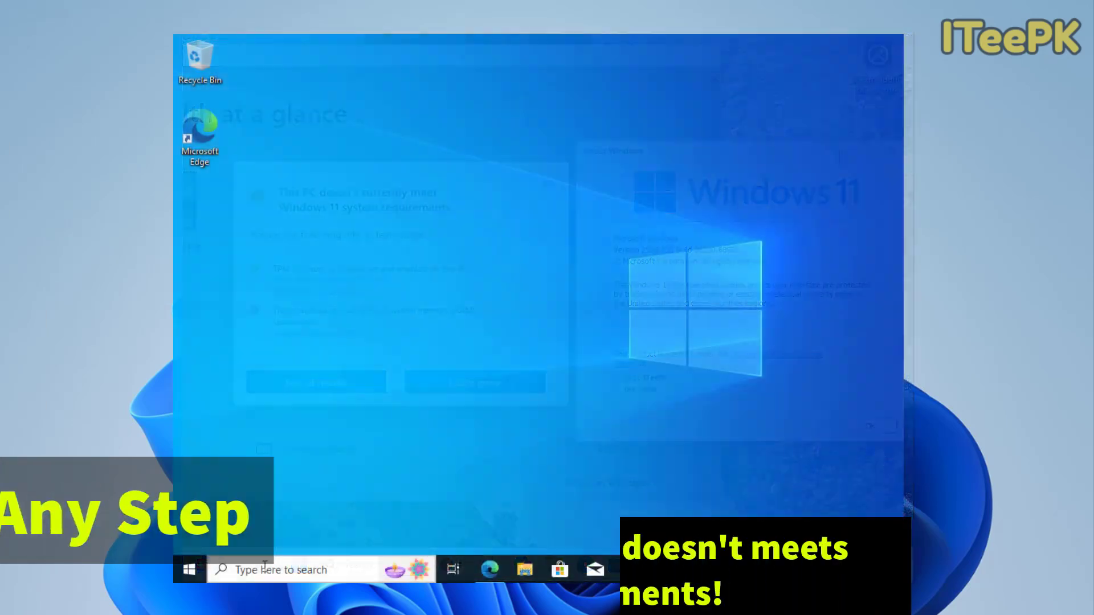
Search Edge for the PC Health Check app and download WindowsPCHealthCheckSetup.msi from Microsoft's support article
left_click(264, 567)
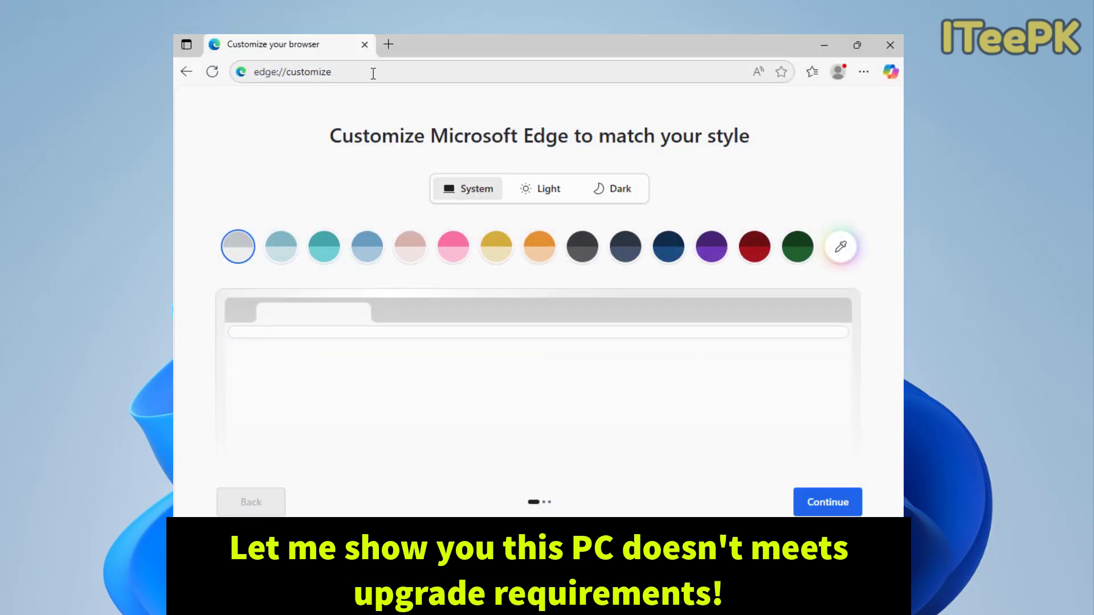
left_click(376, 76)
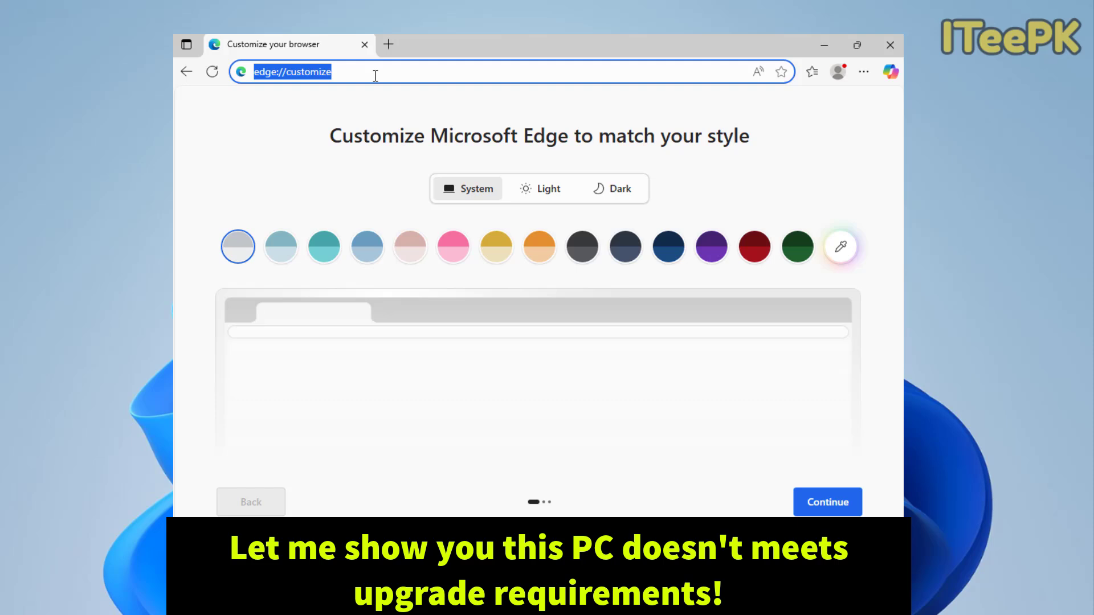
type("Downlaod")
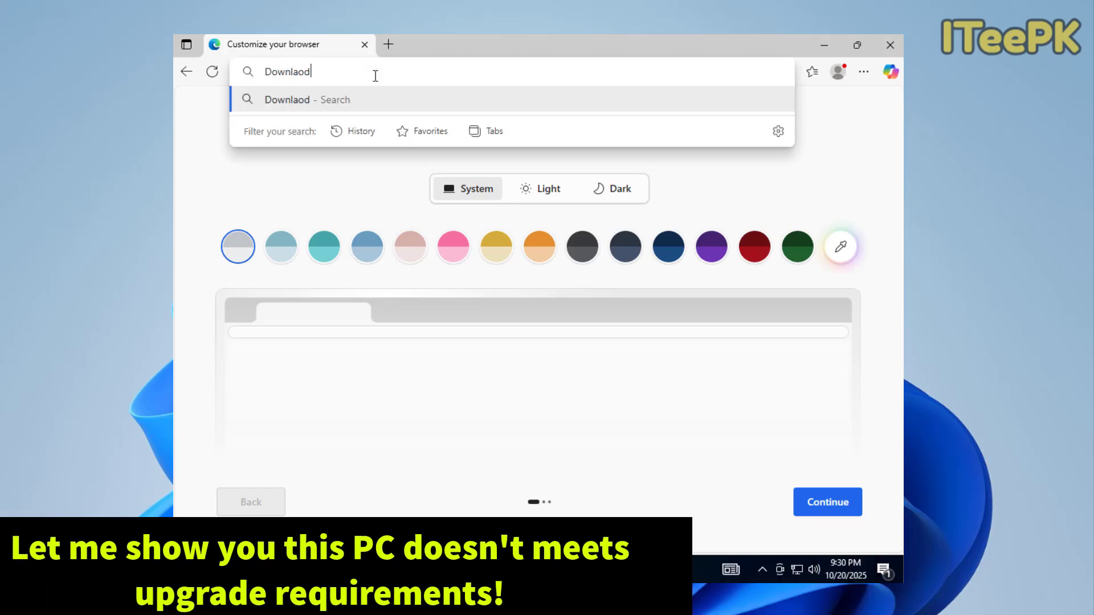
type(" PC healt chack")
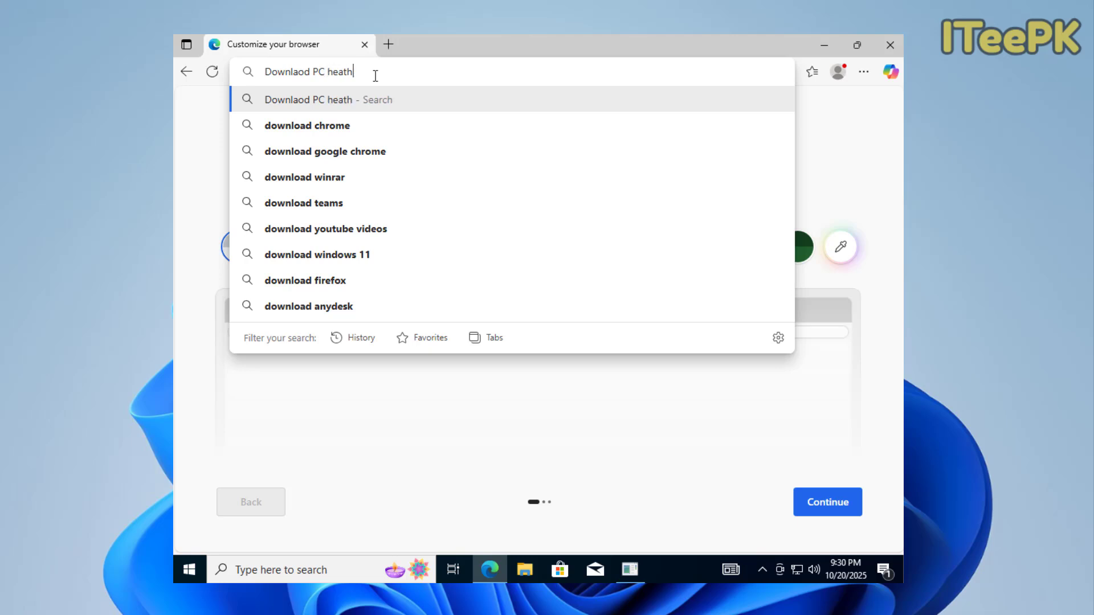
type(" app")
key("Return")
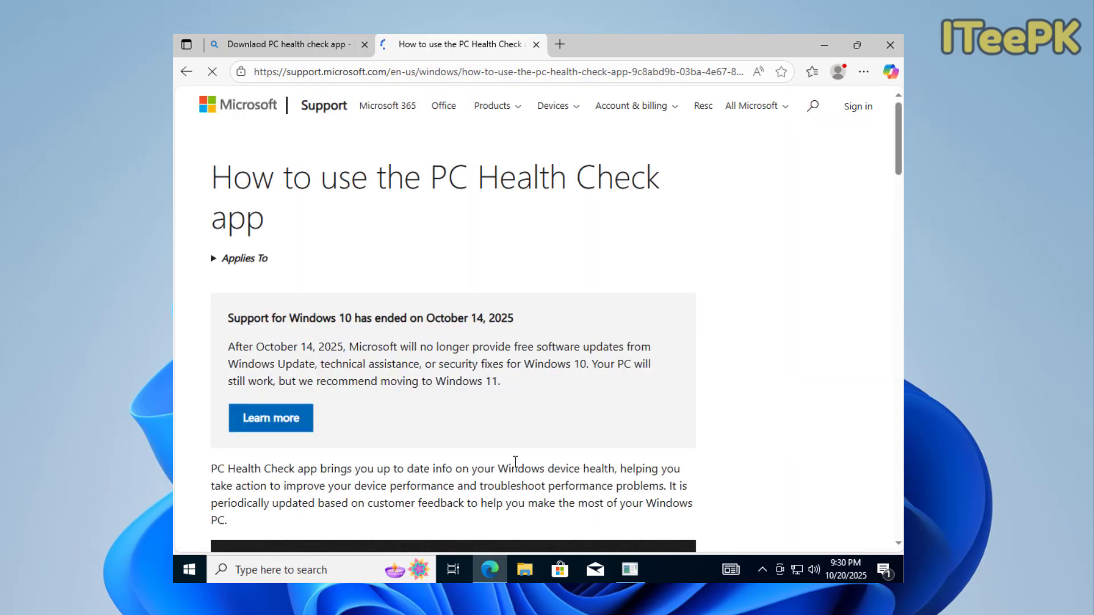
scroll(897, 162, "down", 8)
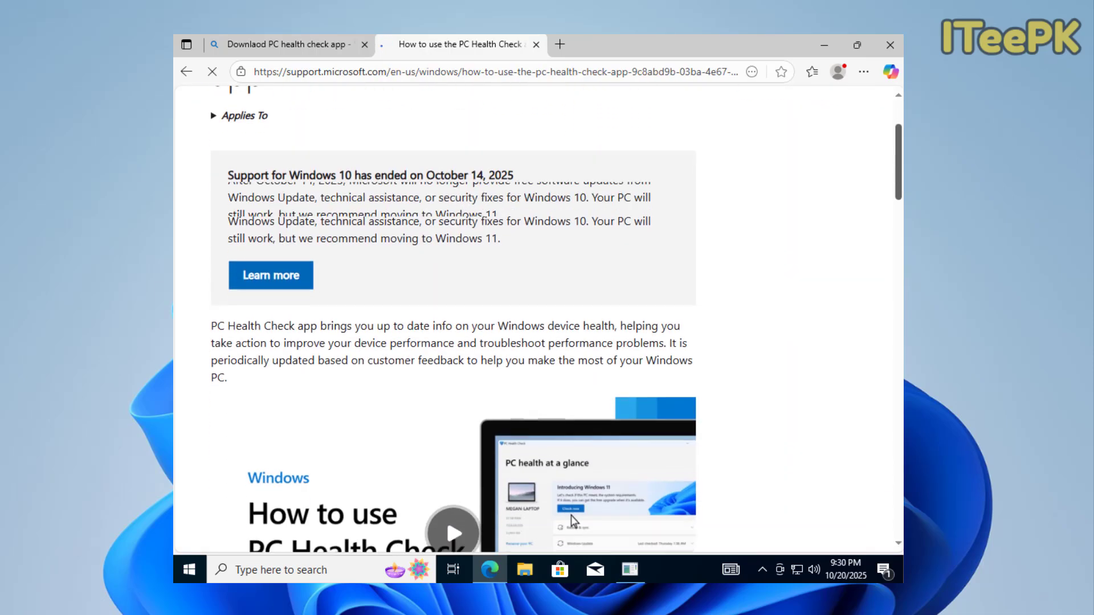
scroll(242, 172, "down", 3)
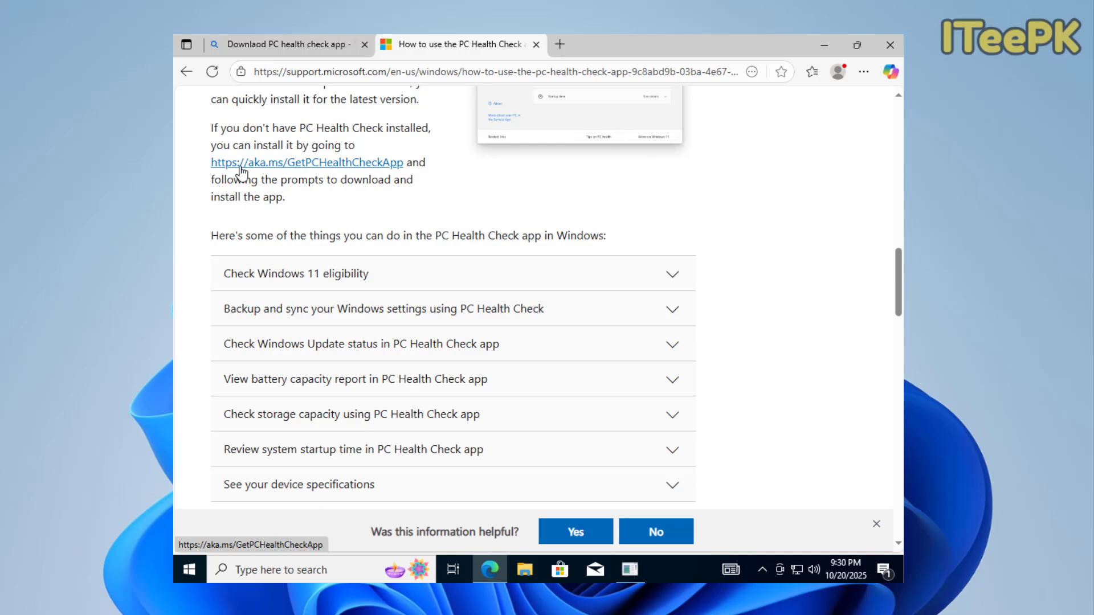
left_click(241, 165)
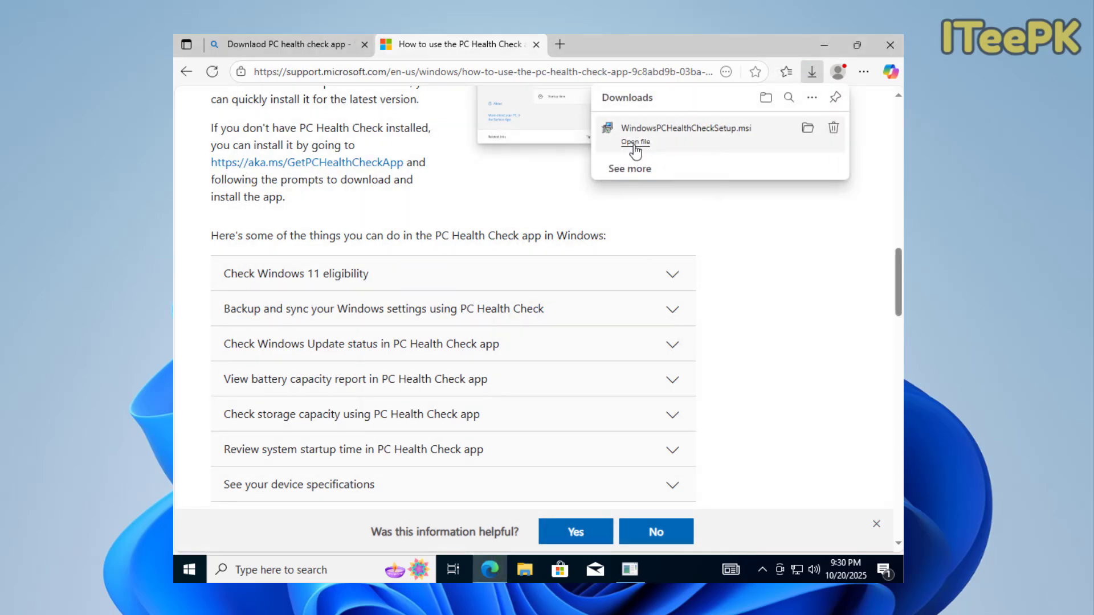
Install PC Health Check from the .msi and run the Windows 11 check, which fails TPM 2.0 and RAM
left_click(634, 143)
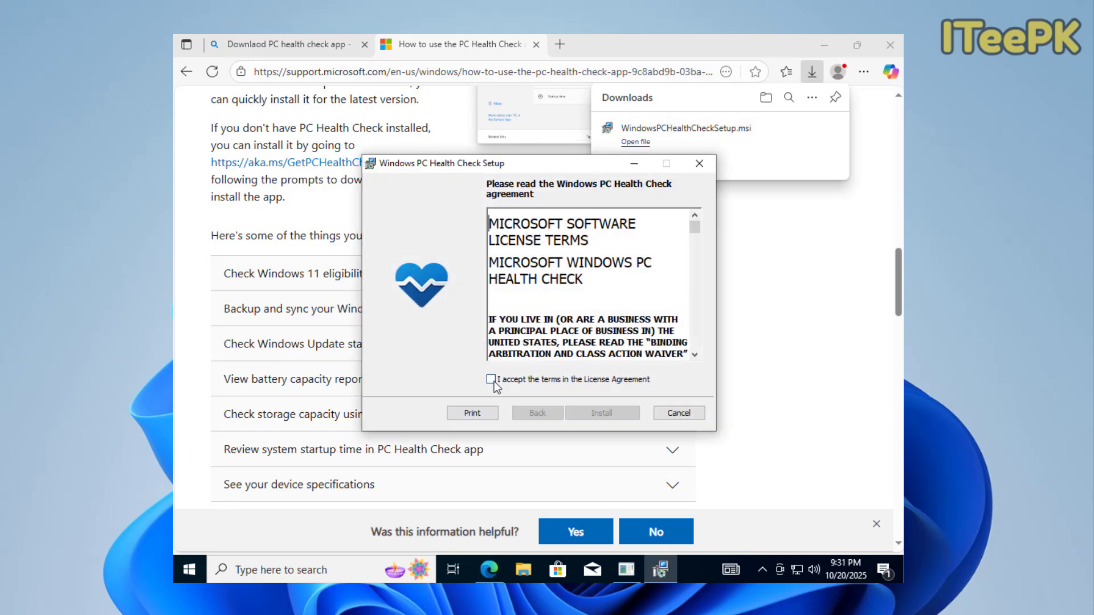
left_click(491, 379)
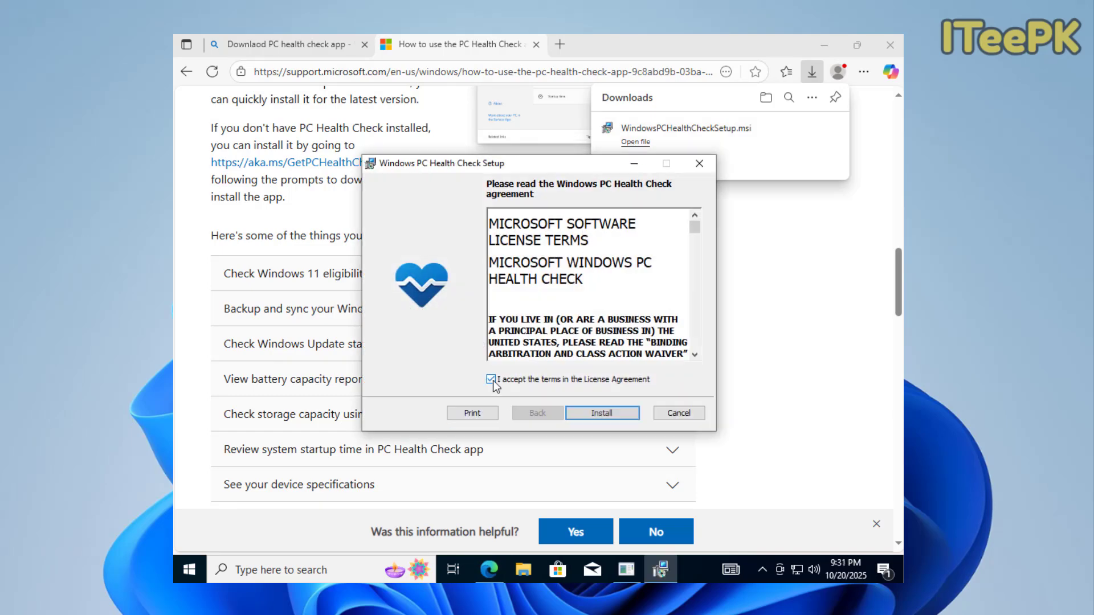
left_click(612, 418)
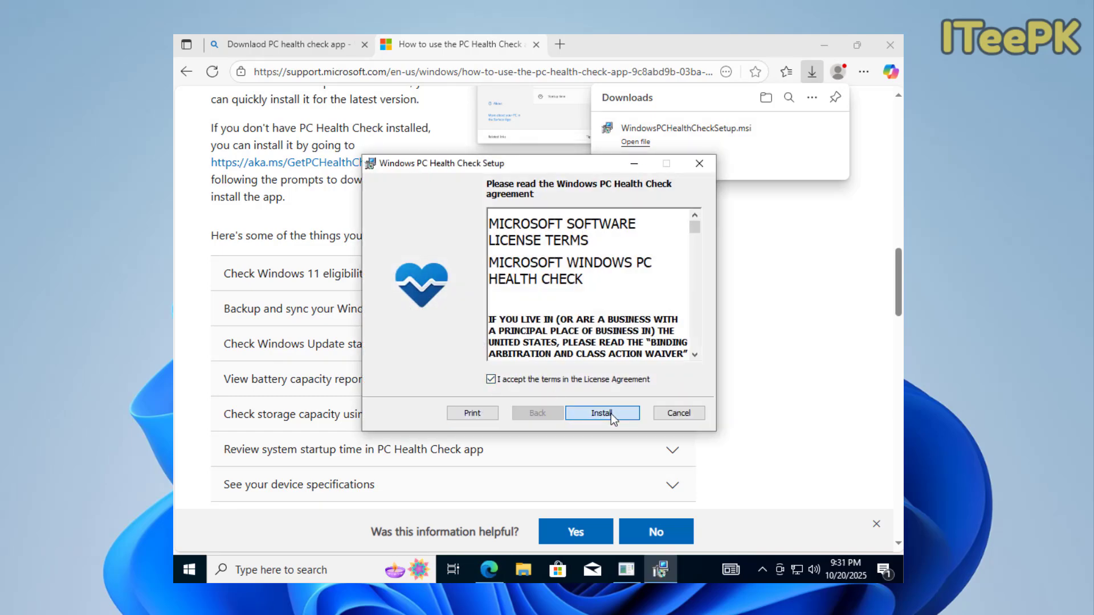
left_click(825, 45)
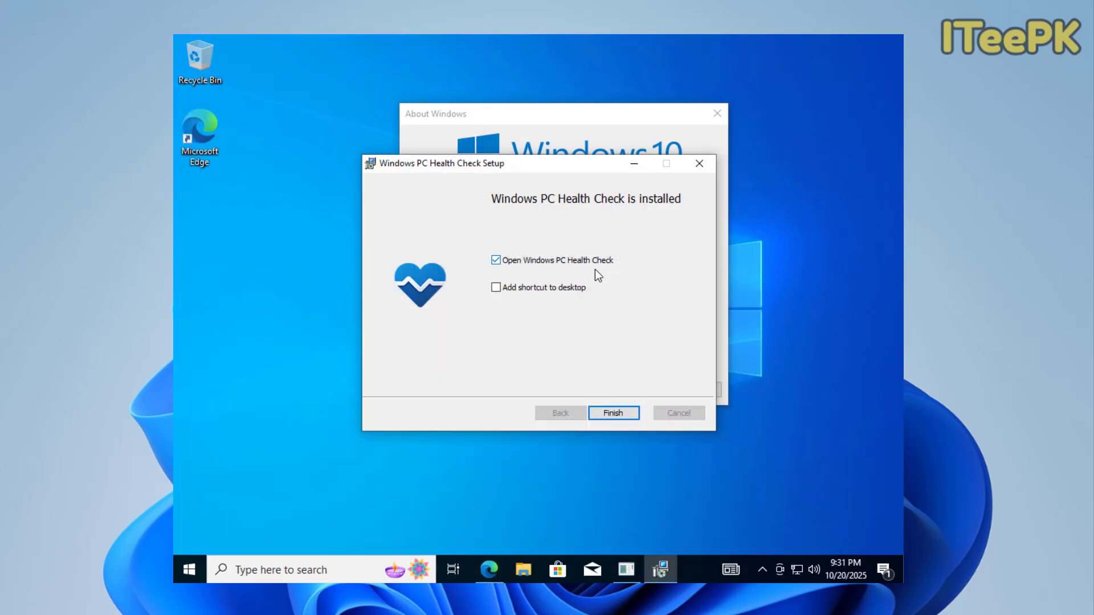
left_click(614, 413)
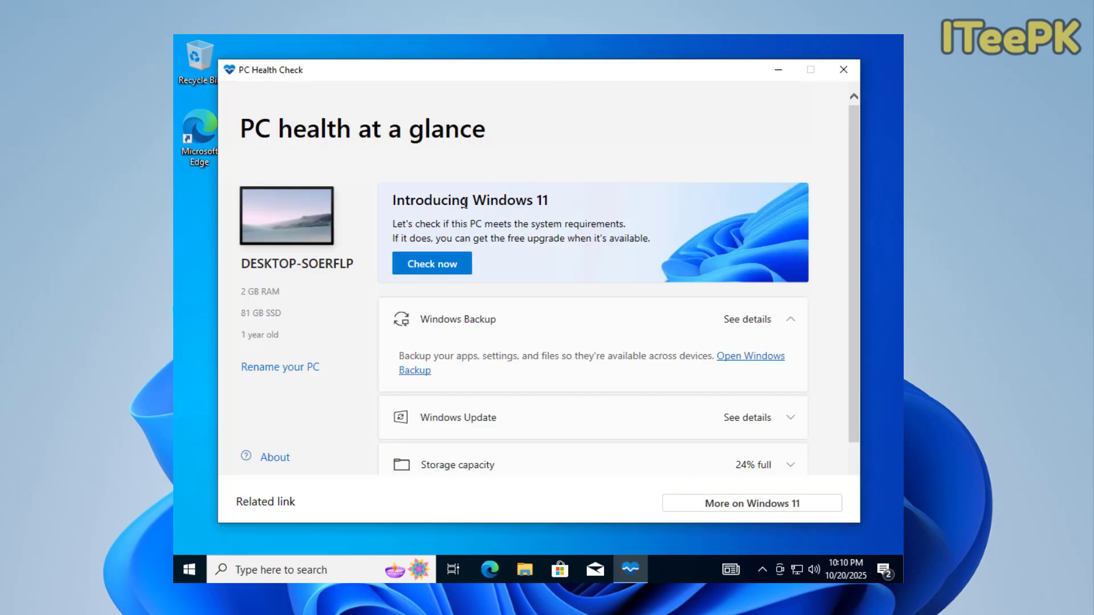
left_click(433, 264)
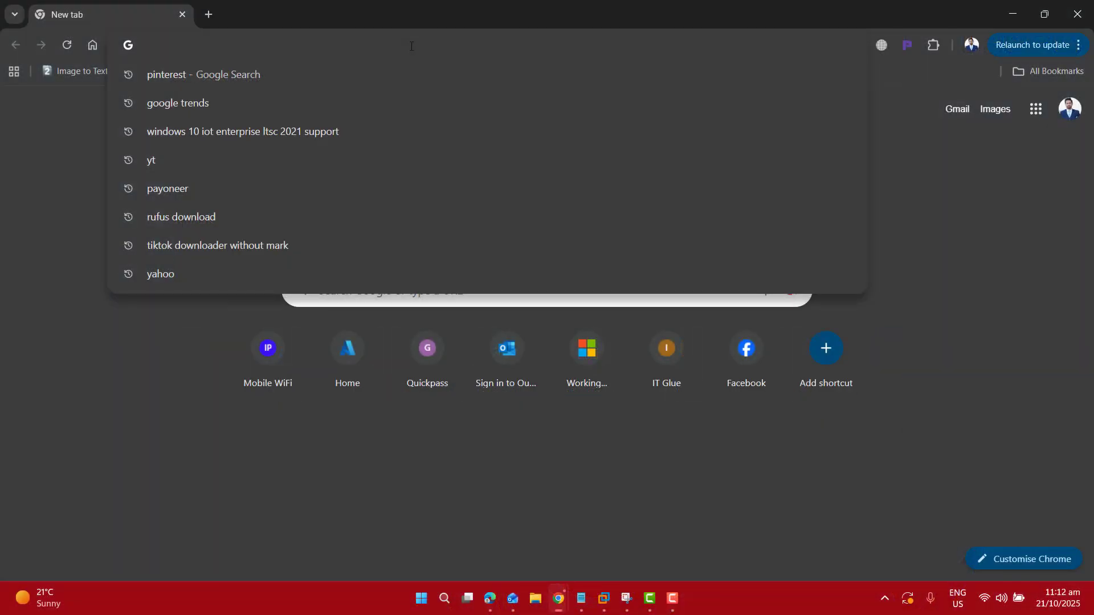
Search 'windows 11 official iso from microsoft website' and open Microsoft's Download Windows 11 page
type("windows ")
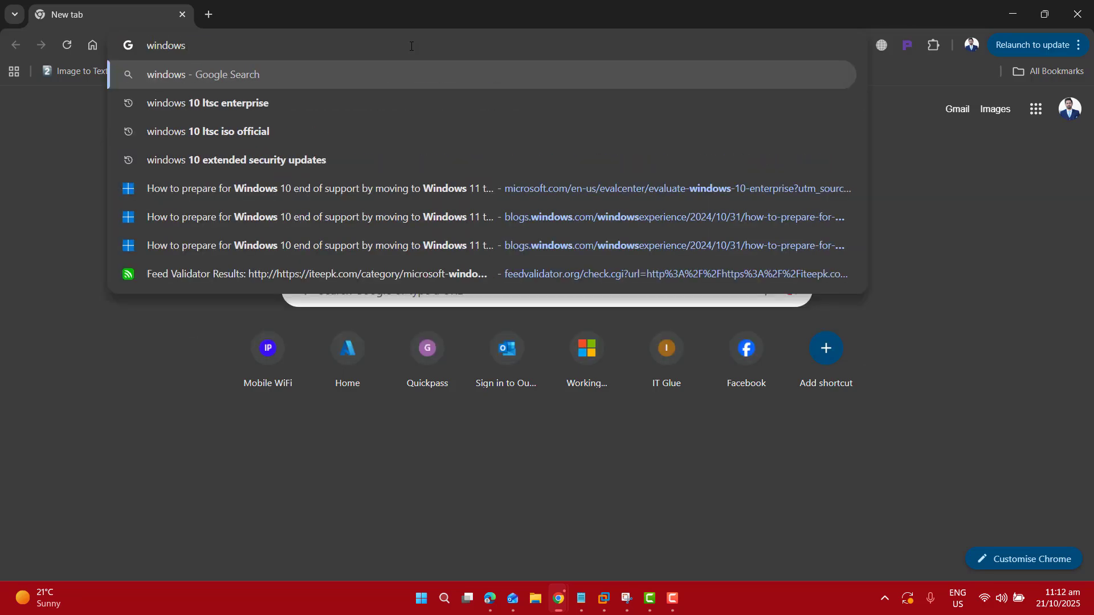
type("11 officia")
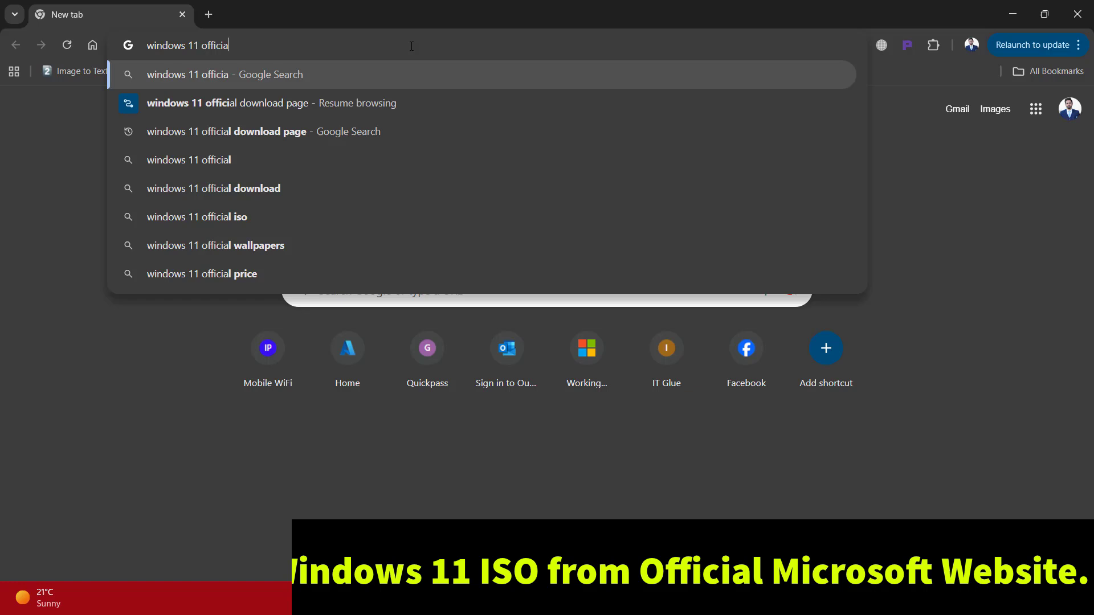
type("l iso from mi")
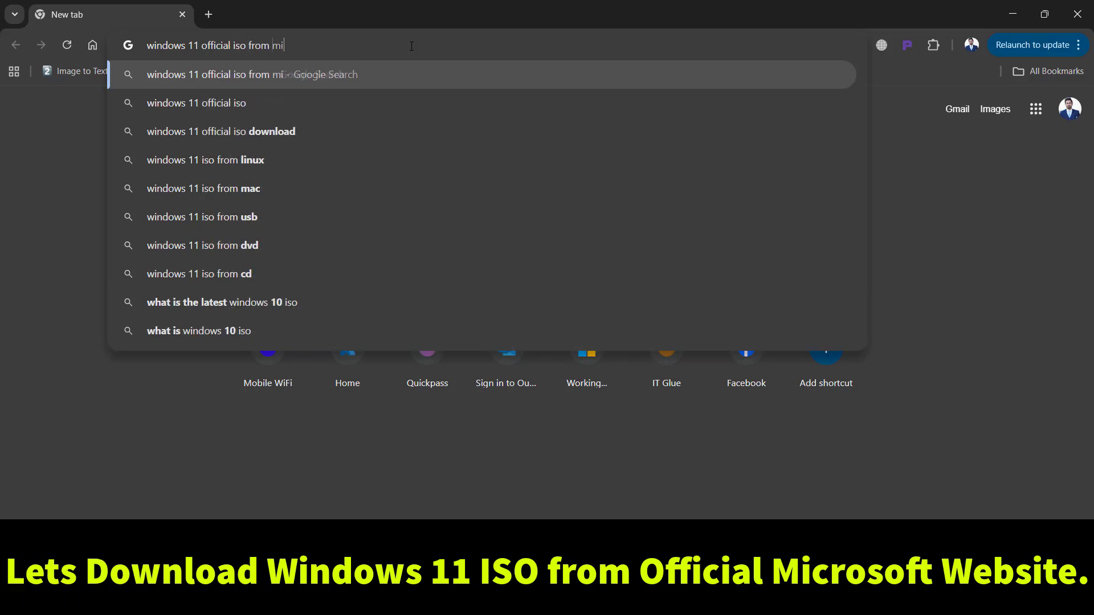
type("crosoft website")
key("Return")
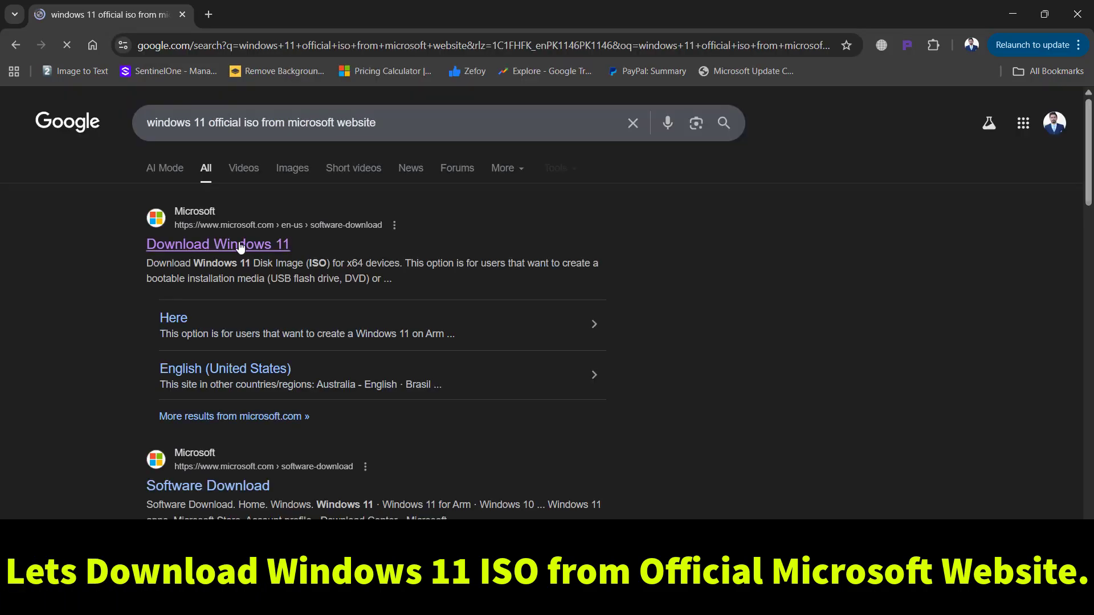
left_click(239, 245)
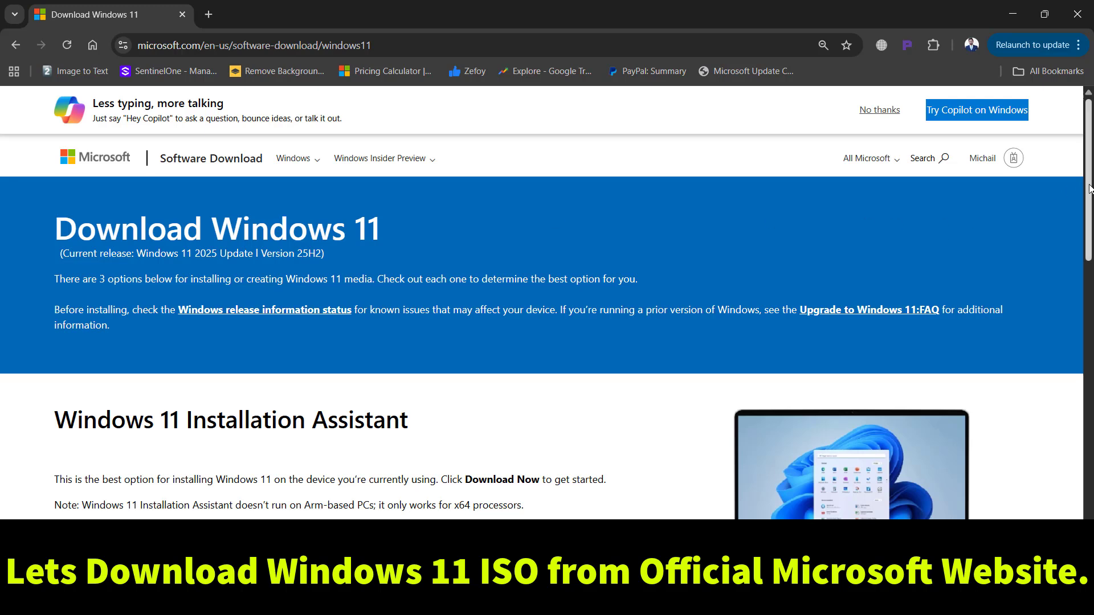
Select and confirm the Windows 11 multi-edition x64 ISO download
left_click_drag(1090, 190, 1090, 395)
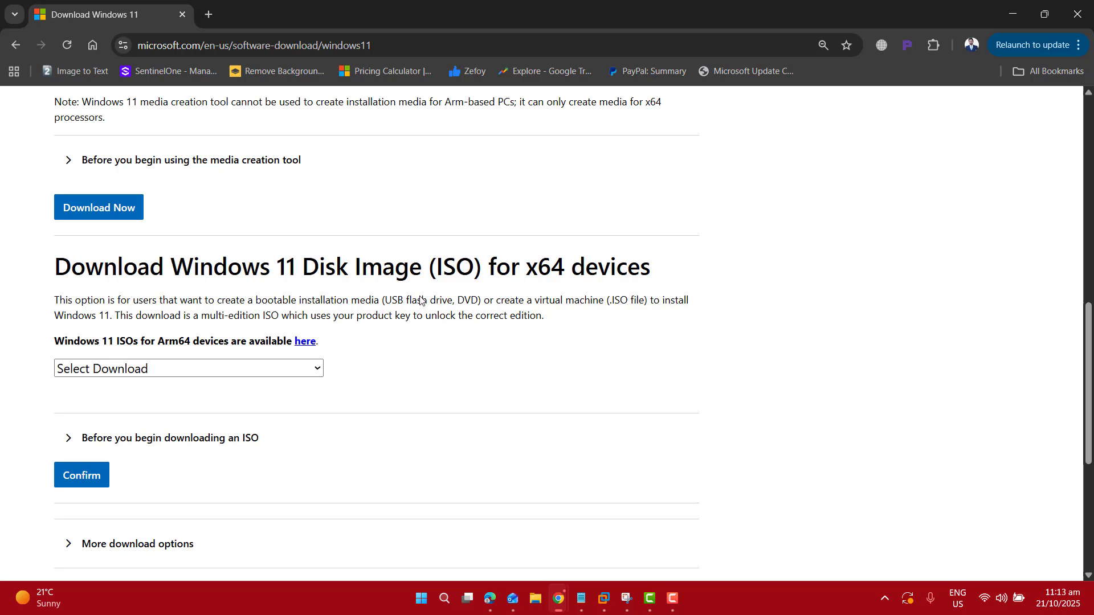
left_click(293, 369)
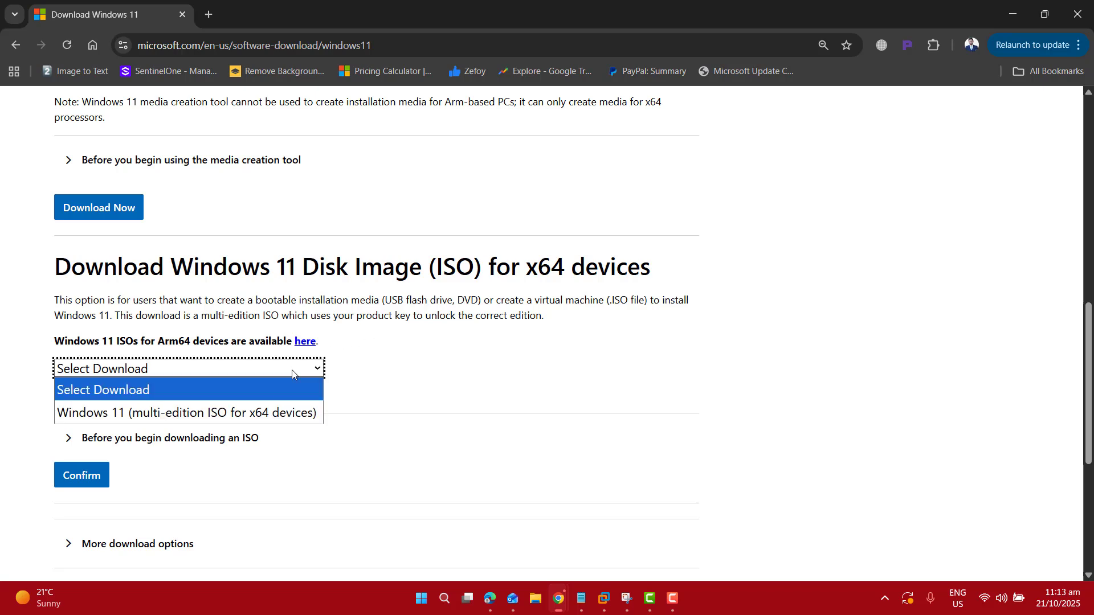
left_click(213, 419)
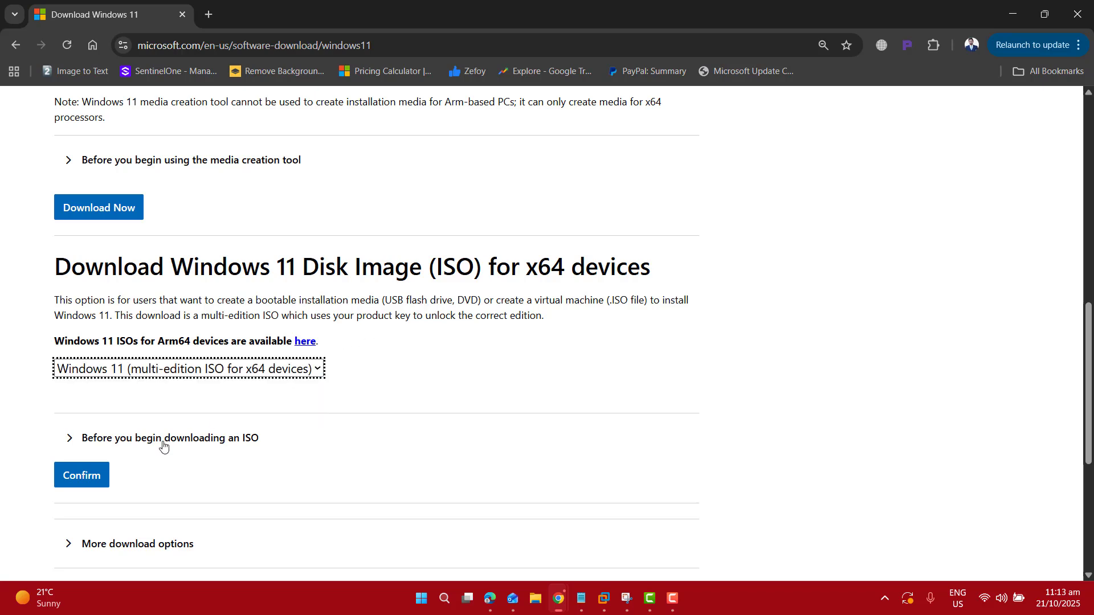
left_click(71, 476)
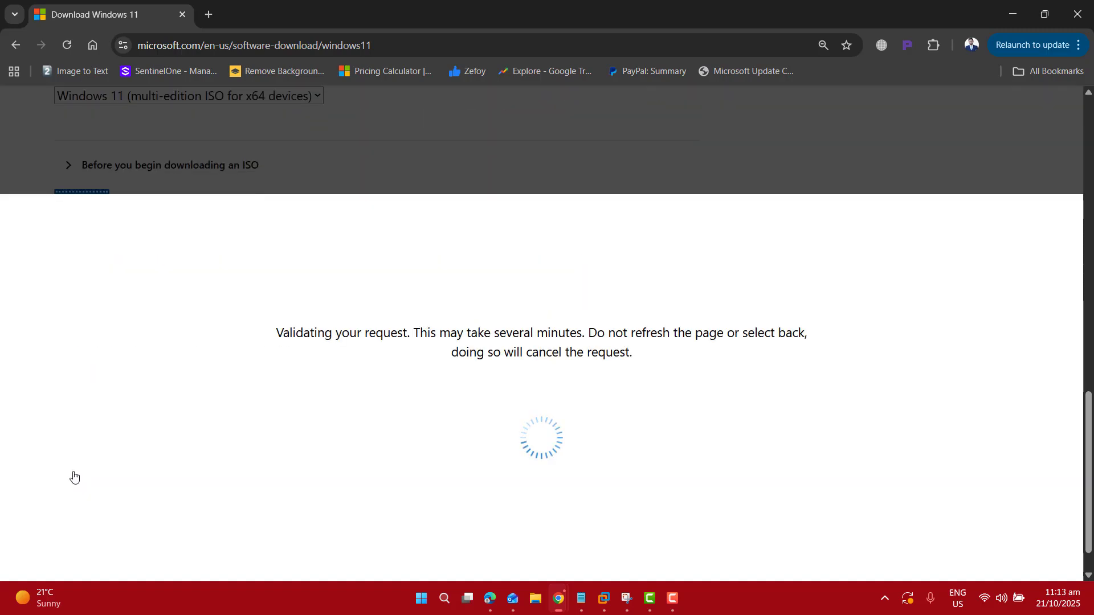
Choose English (United States) as the product language and start the 64-bit download
left_click(123, 336)
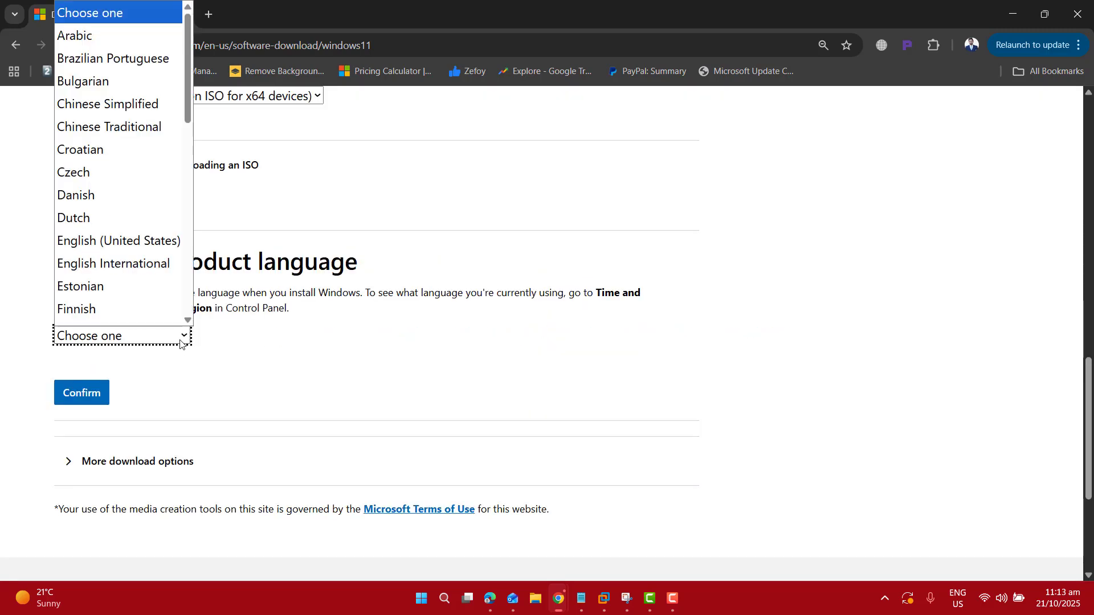
scroll(100, 285, "down", 1)
left_click(116, 224)
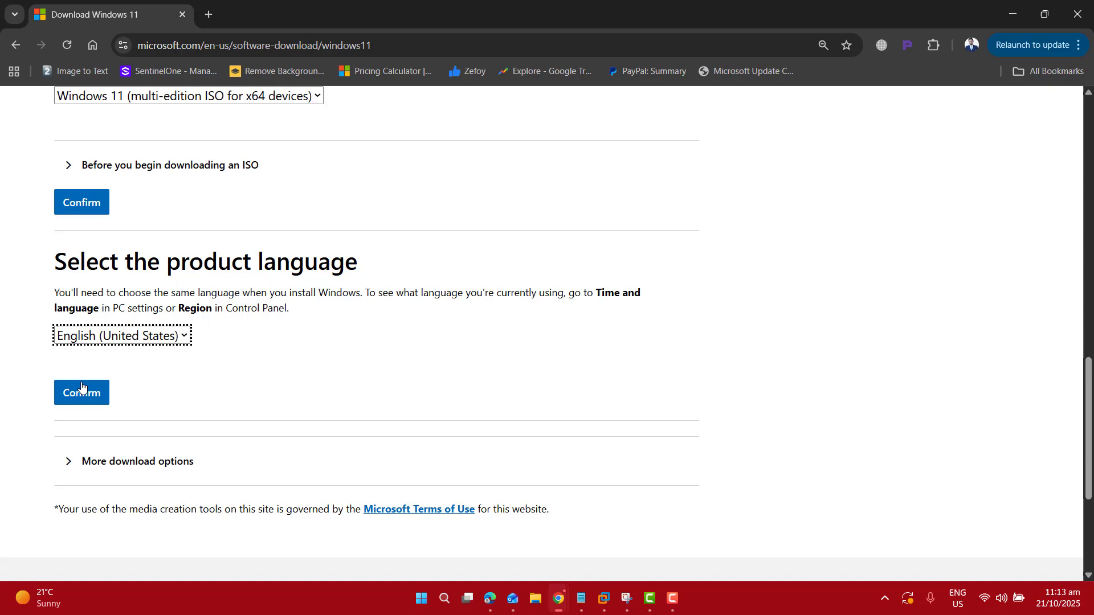
left_click(78, 402)
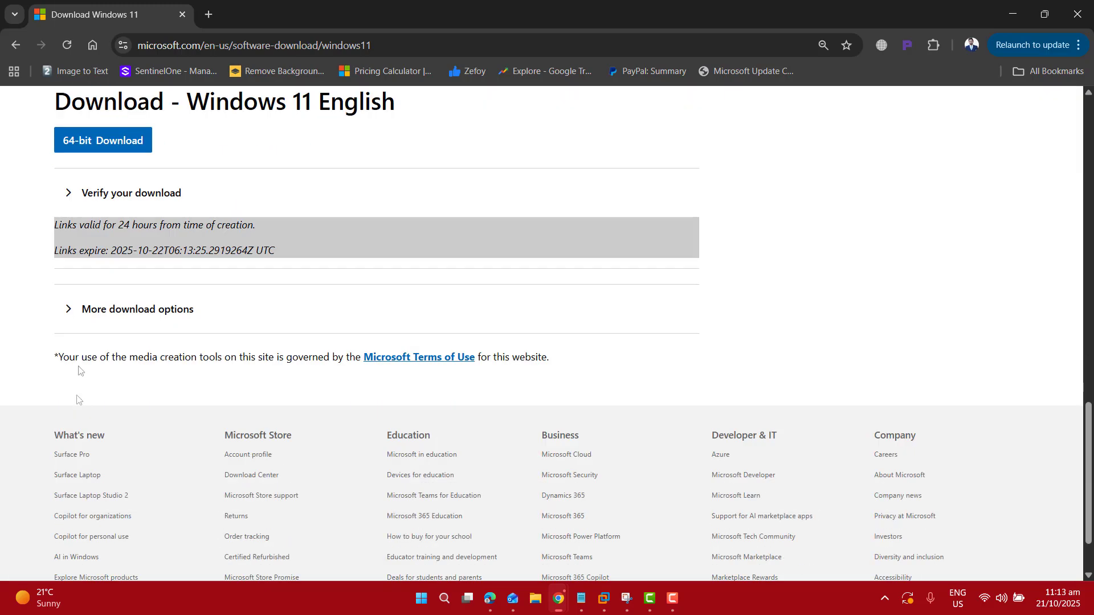
left_click(89, 145)
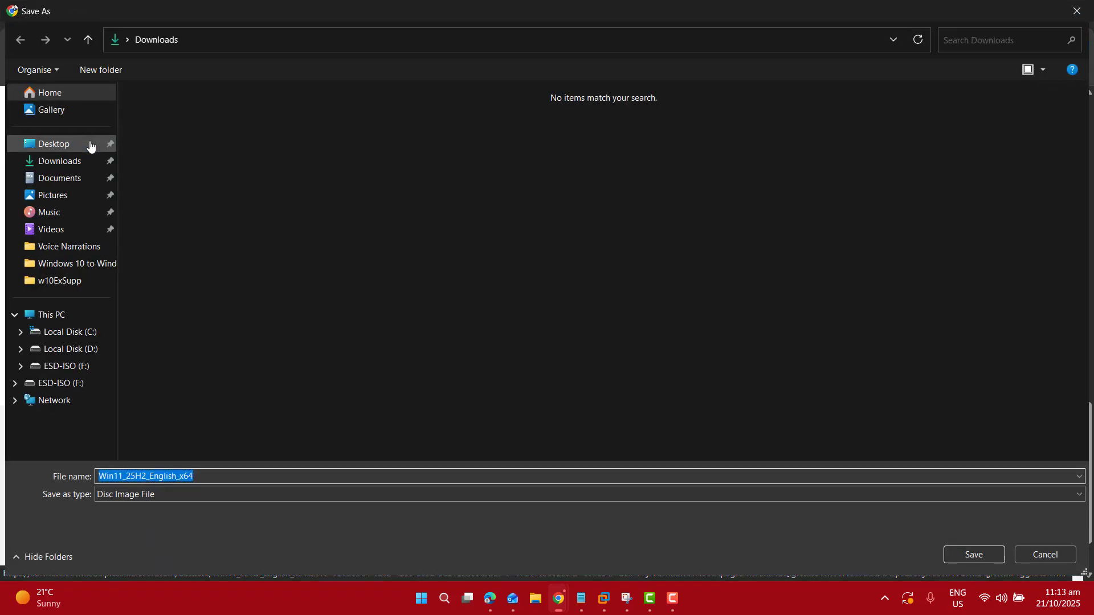
Save the Windows 11 ISO file and check its download progress
left_click(71, 349)
left_click(974, 554)
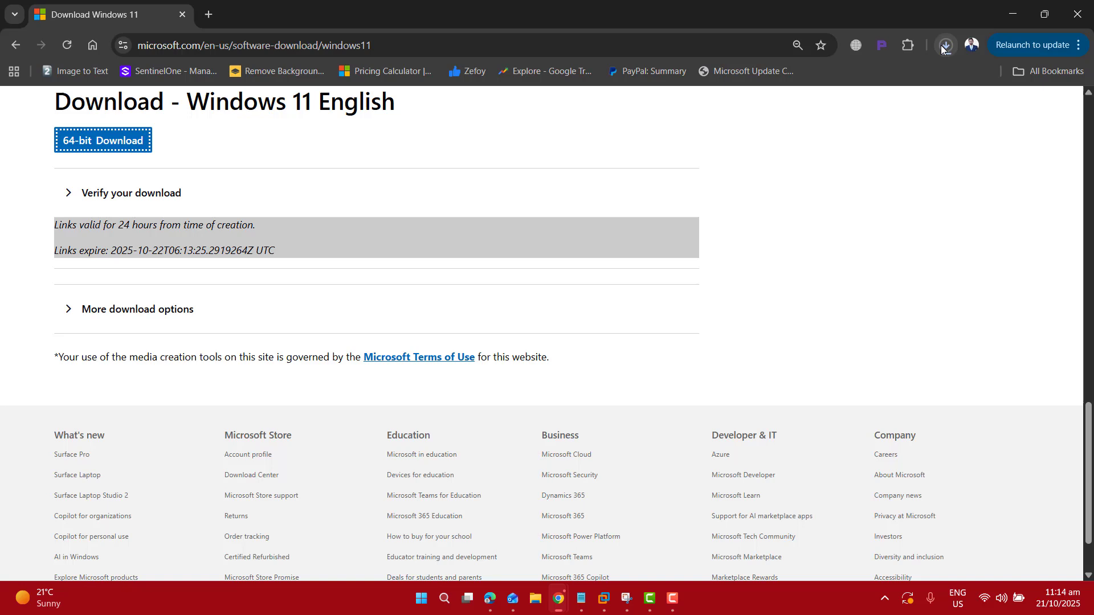
left_click(944, 48)
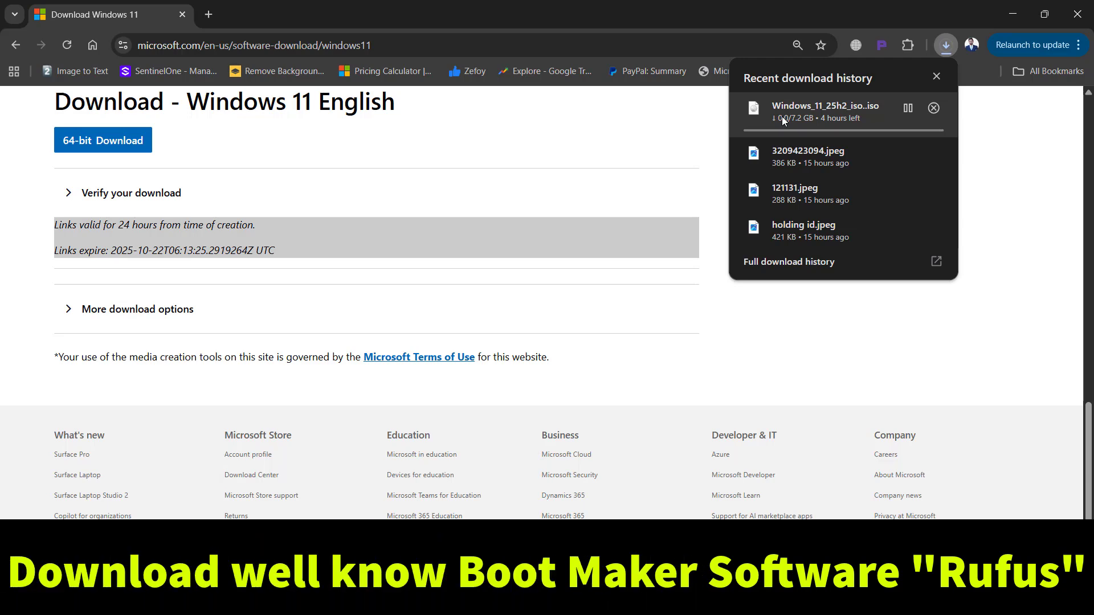
left_click(233, 11)
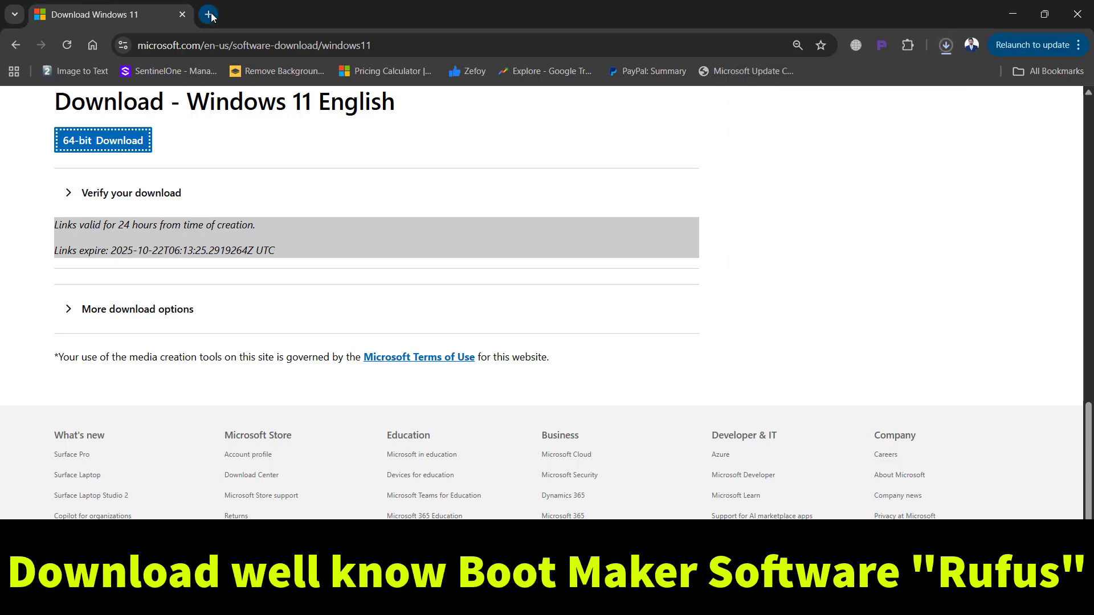
Search 'download rufus' and save rufus-4.11.exe from rufus.ie, replacing the existing copy in Downloads
left_click(211, 13)
left_click(235, 45)
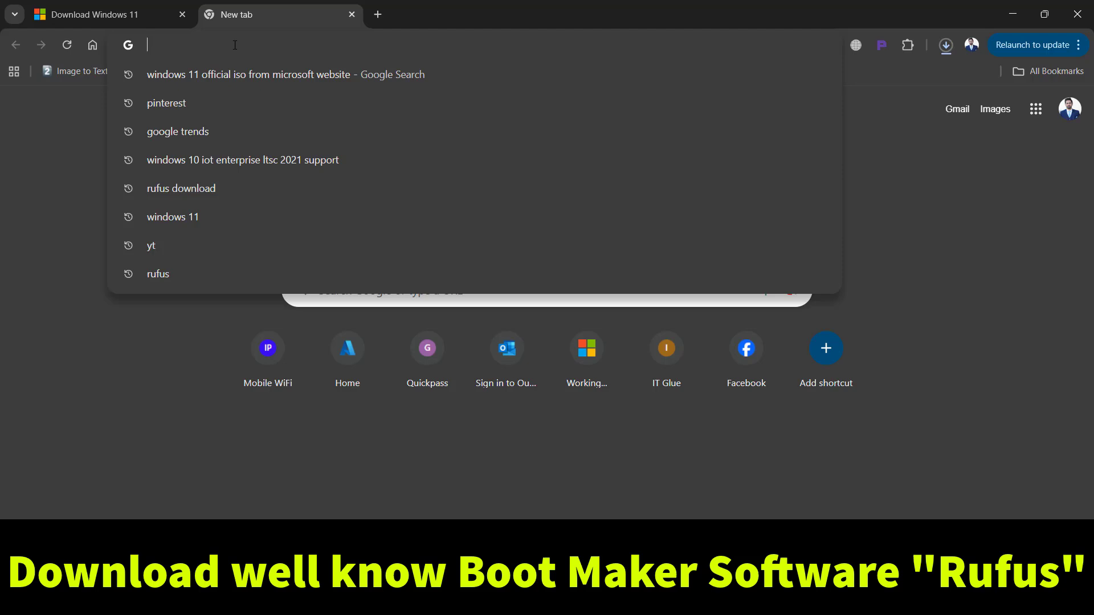
type("download rufus")
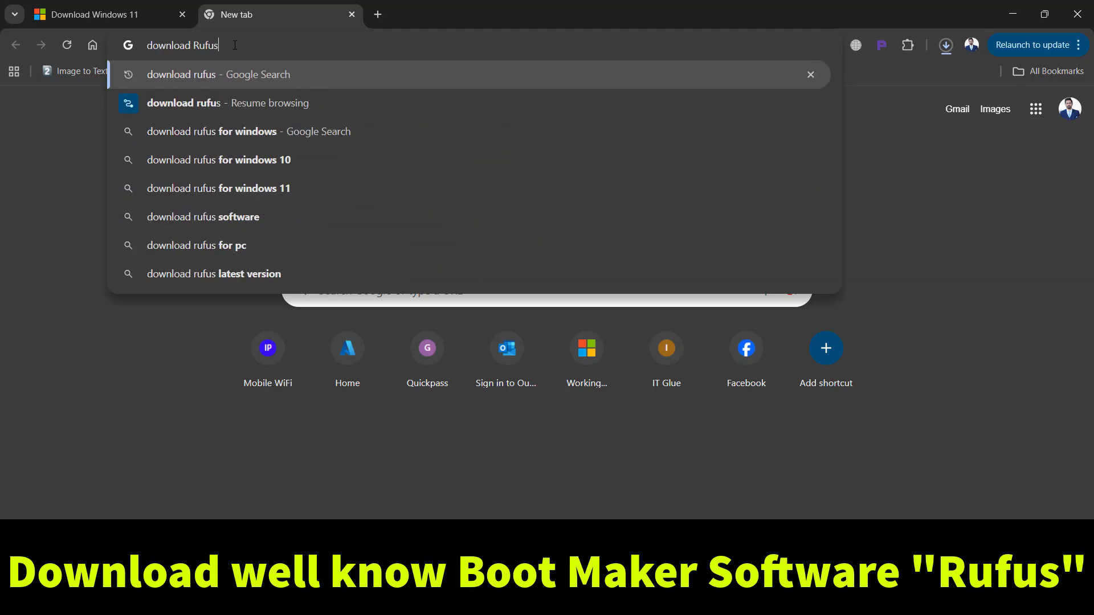
key("Return")
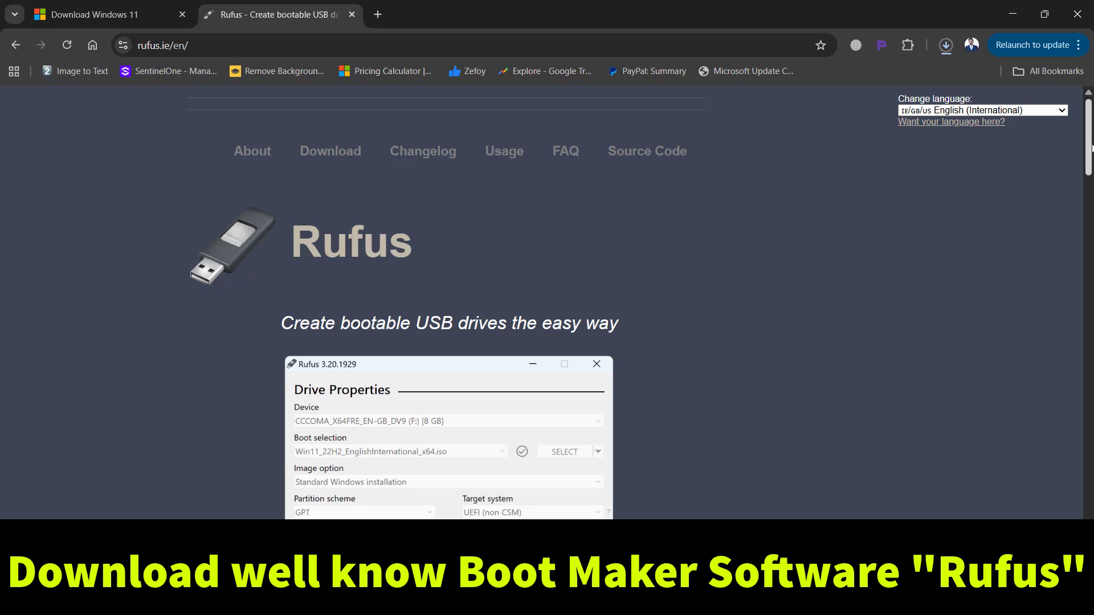
scroll(1092, 150, "down", 8)
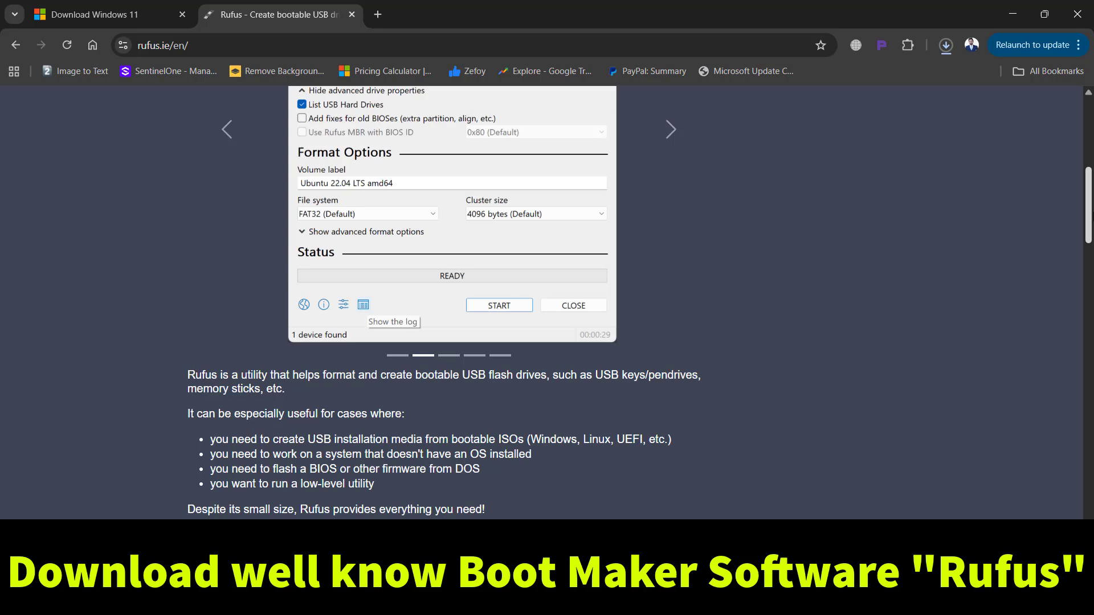
scroll(1093, 216, "down", 7)
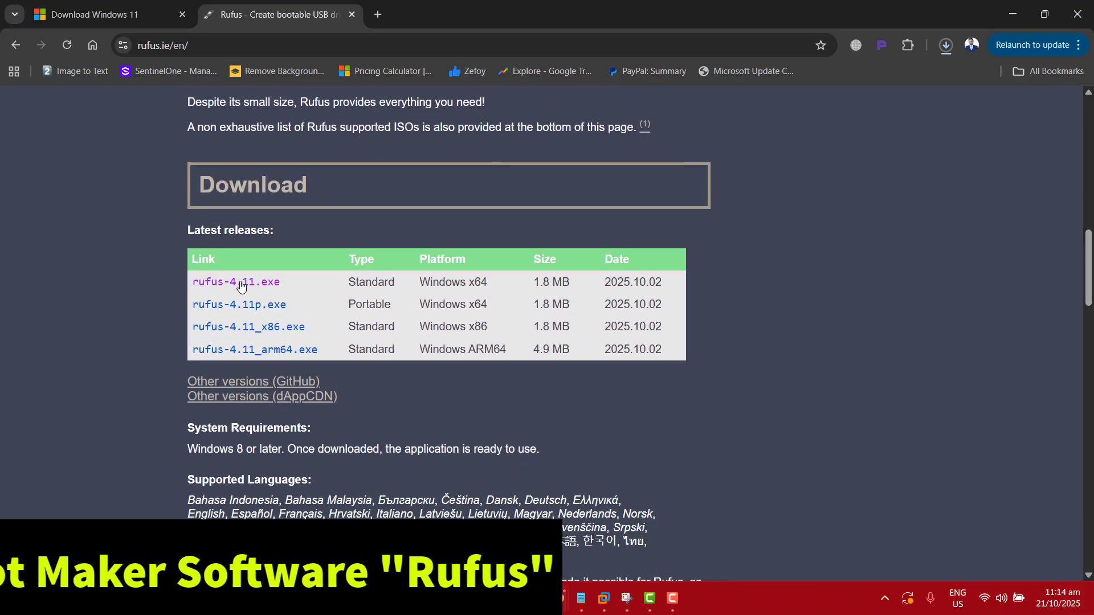
left_click(241, 285)
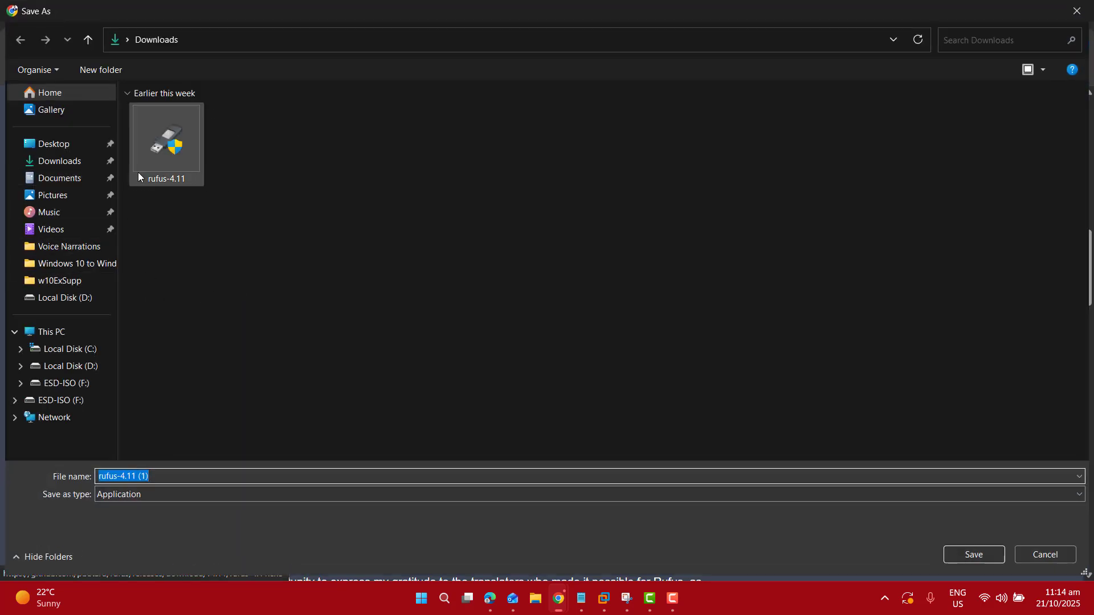
left_click(169, 155)
left_click(972, 555)
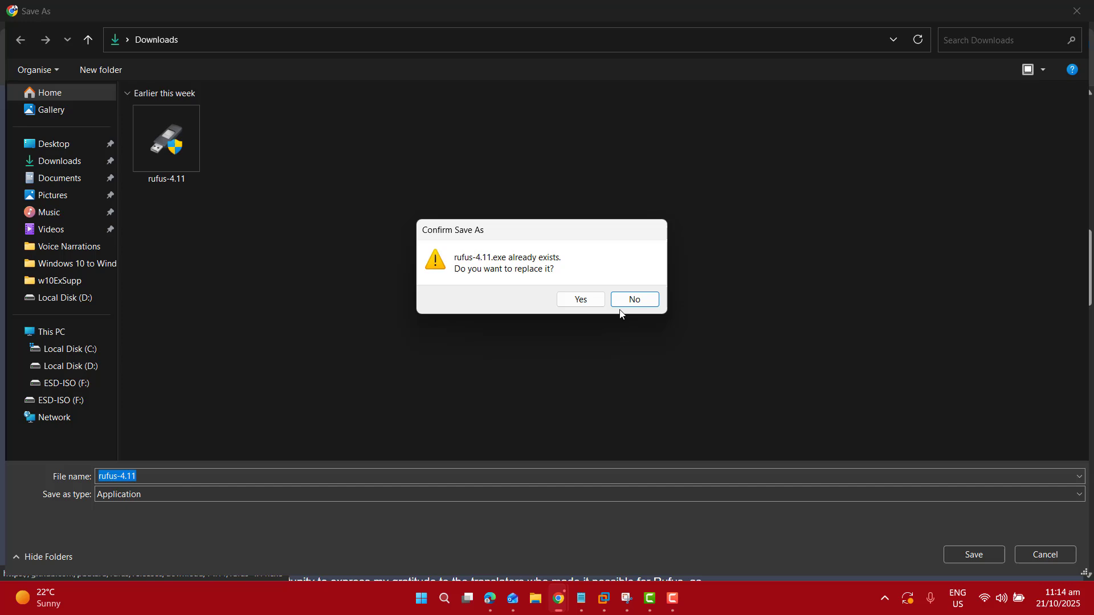
left_click(577, 299)
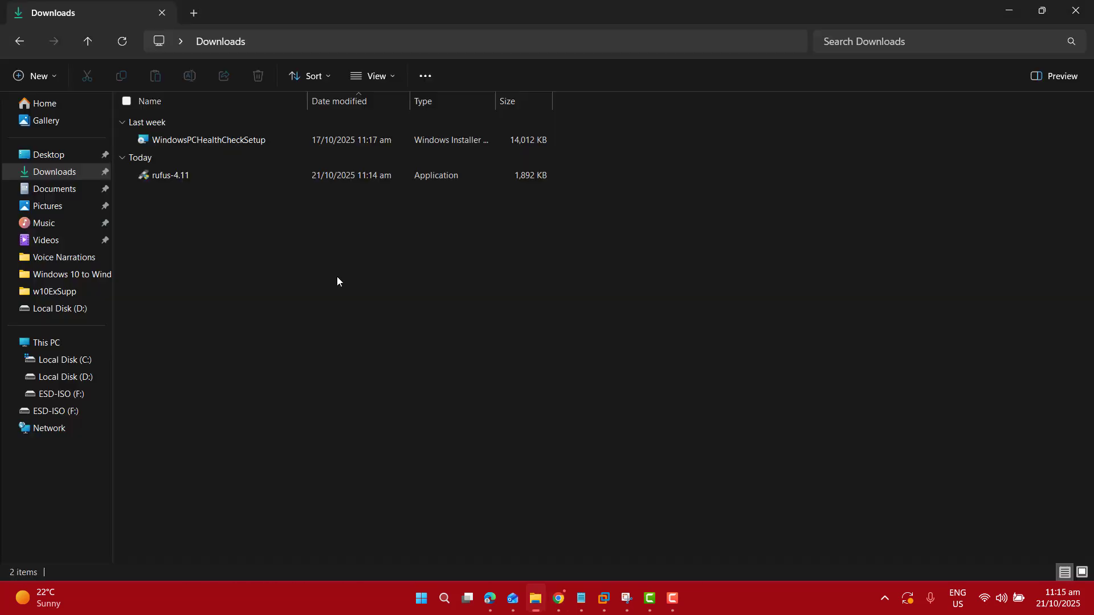
Launch rufus-4.11 from Downloads, approve the admin prompt, and position the Rufus window
double_click(159, 178)
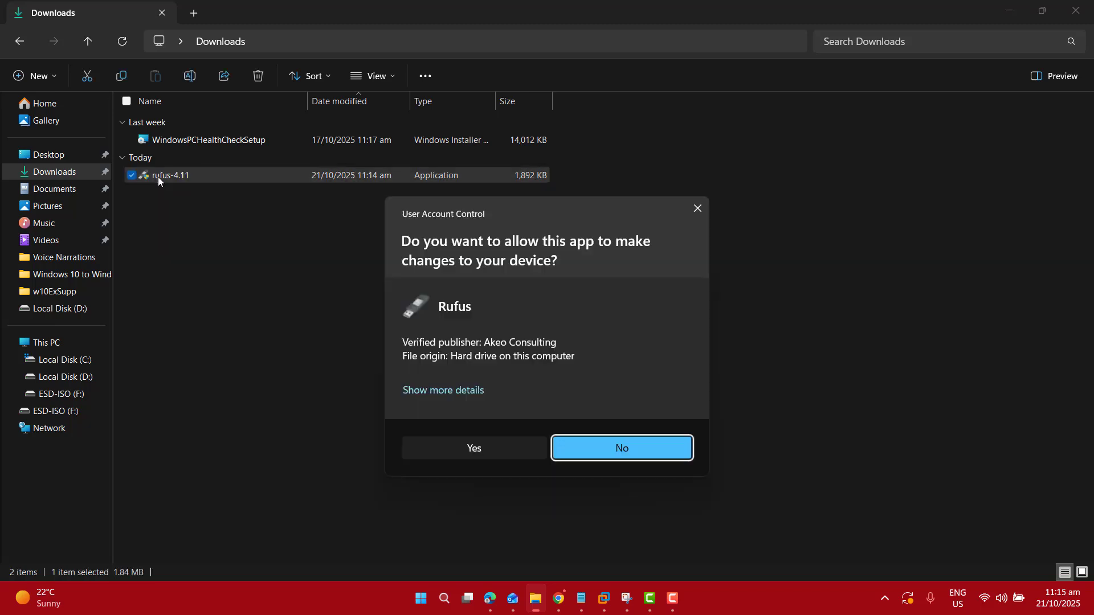
left_click(488, 450)
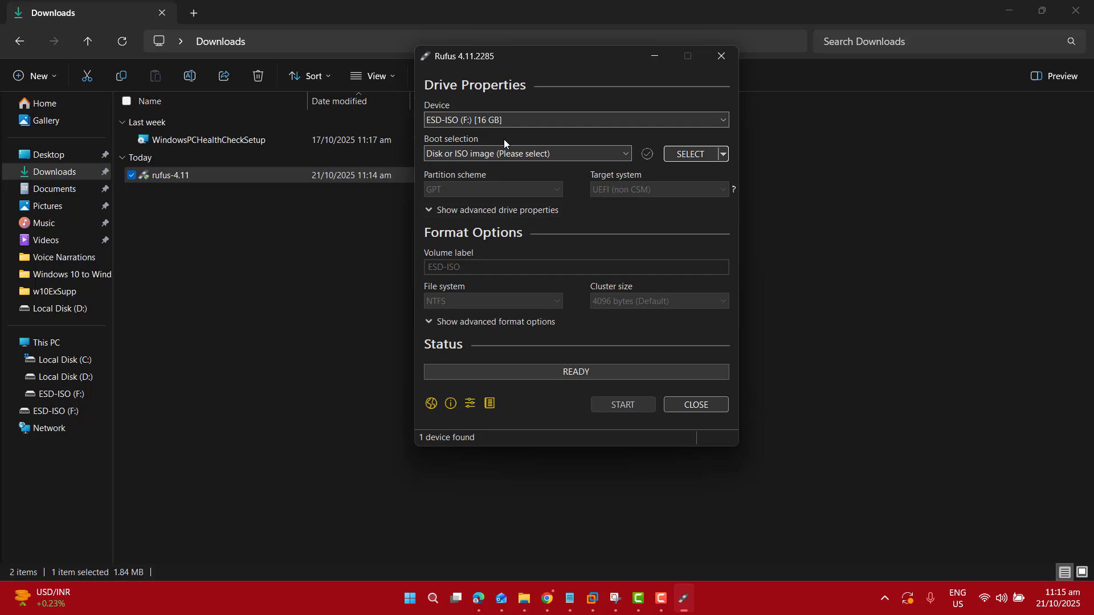
left_click_drag(574, 55, 556, 175)
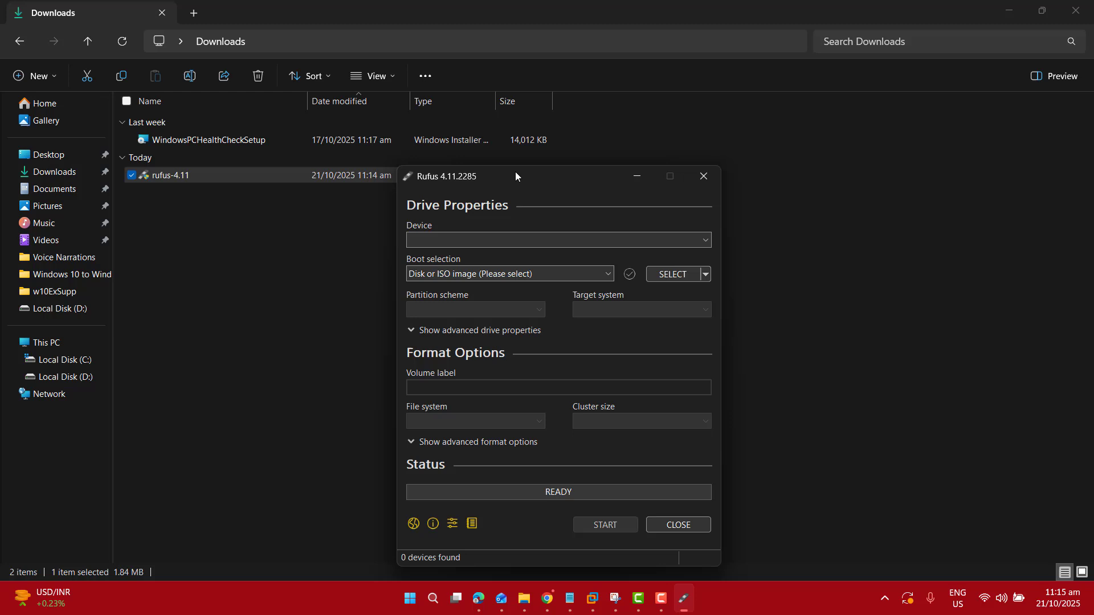
left_click_drag(516, 173, 462, 125)
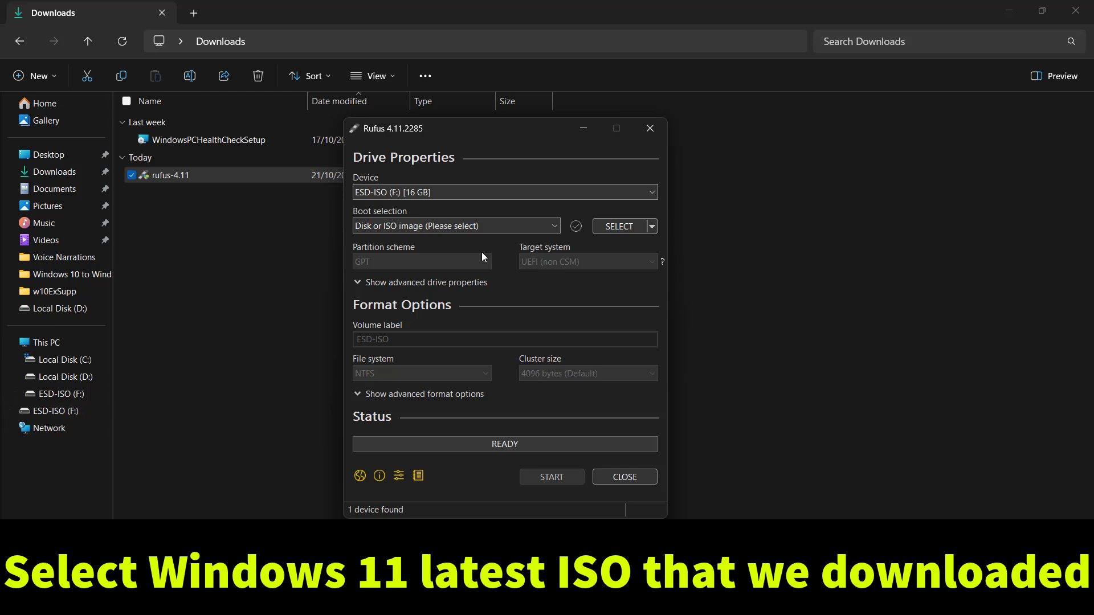
Load Windows_11_25h2_iso from Local Disk (D:) as the boot image
left_click(631, 226)
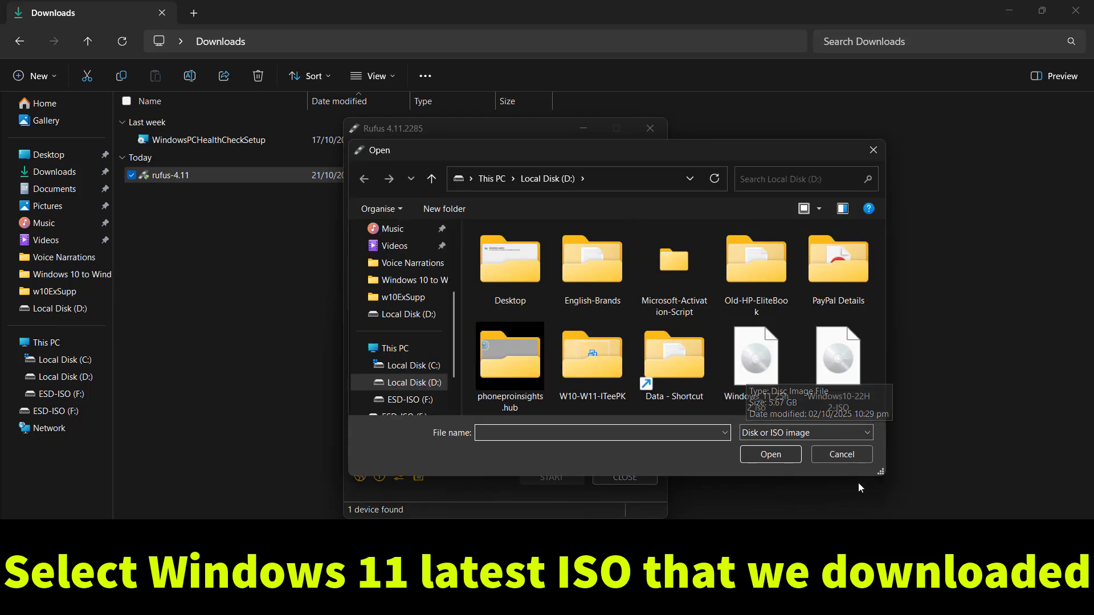
left_click(773, 371)
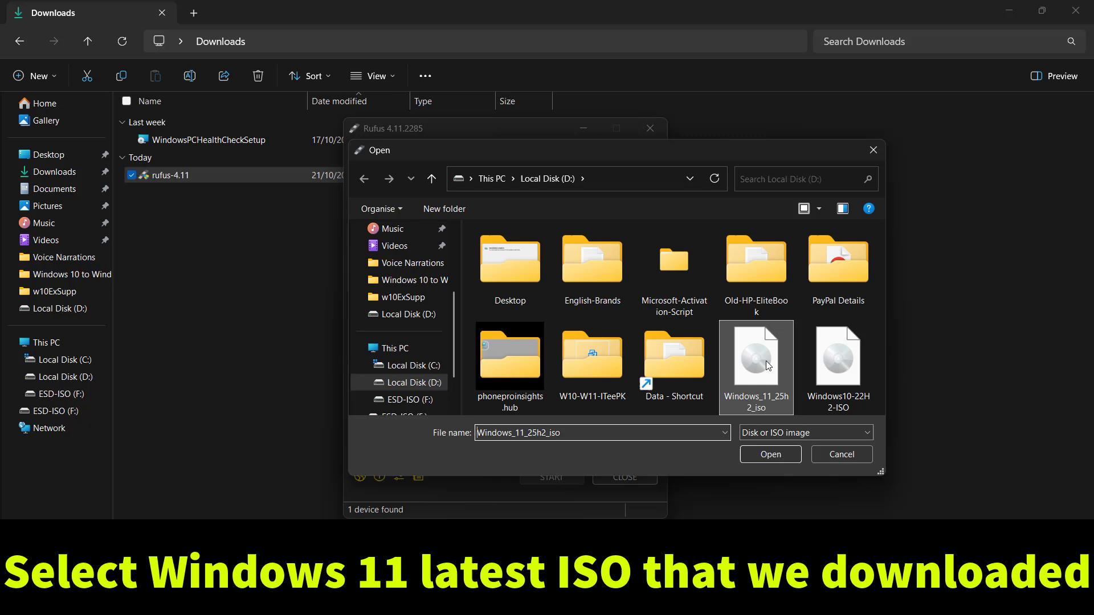
left_click(770, 454)
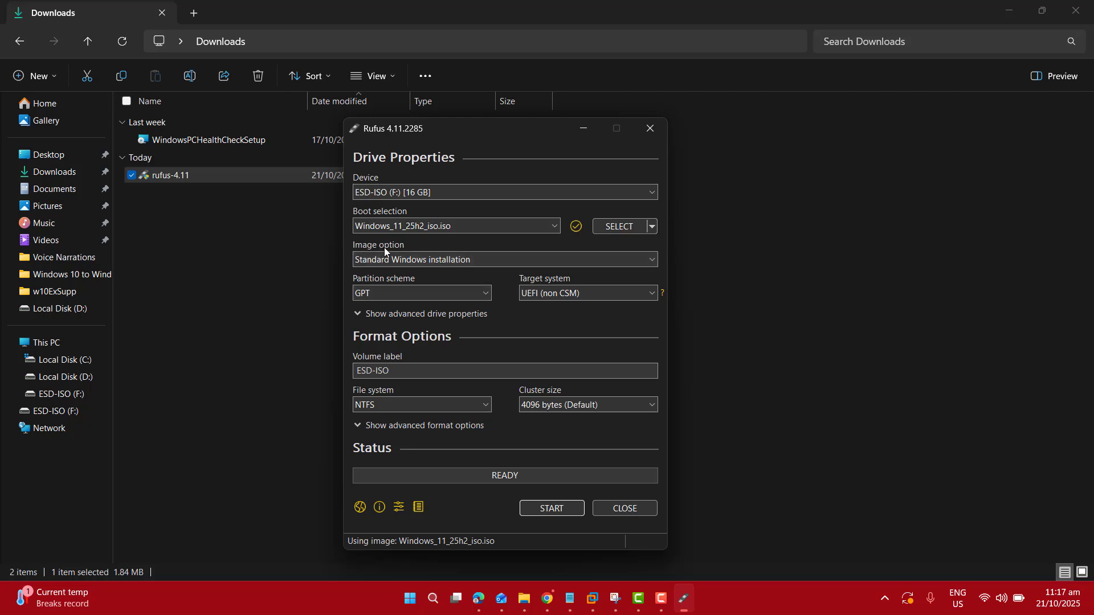
Replace the volume label ESD-ISO with 'Window-11-ISO-Customize'
left_click(413, 372)
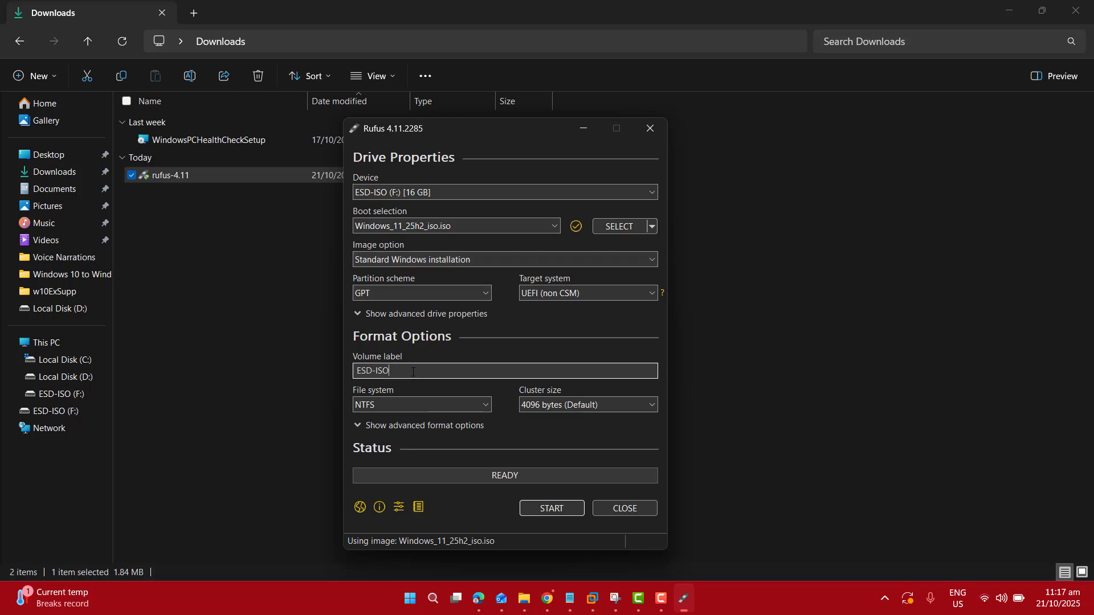
key("ctrl+a")
type("Window-11-ISO-Customize")
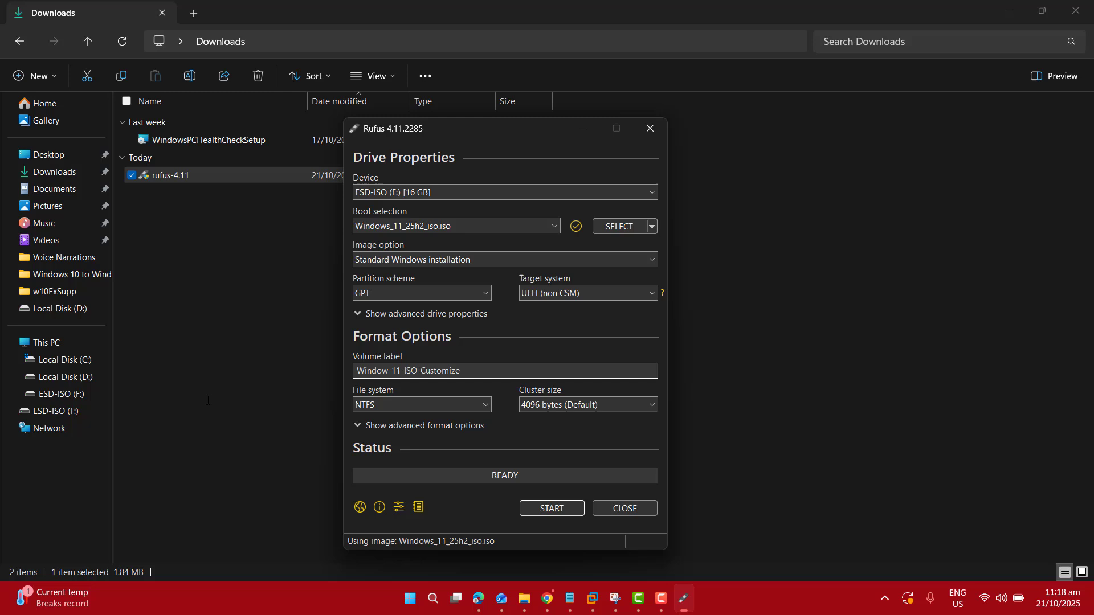
Start the write and enable the RAM/Secure Boot/TPM and online Microsoft account bypasses
left_click(550, 510)
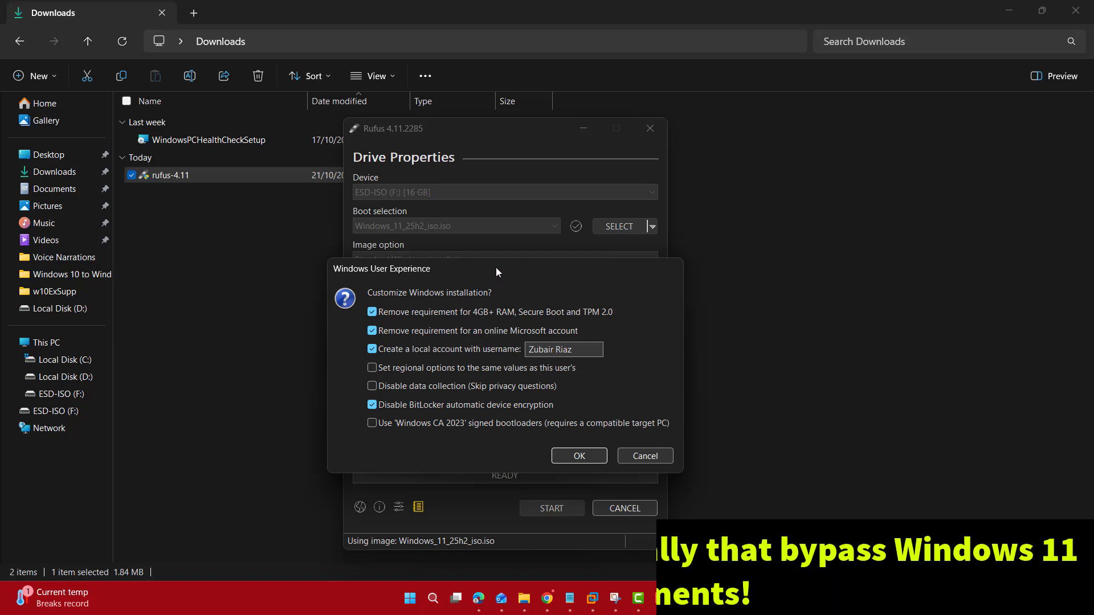
left_click_drag(495, 268, 516, 199)
left_click(392, 244)
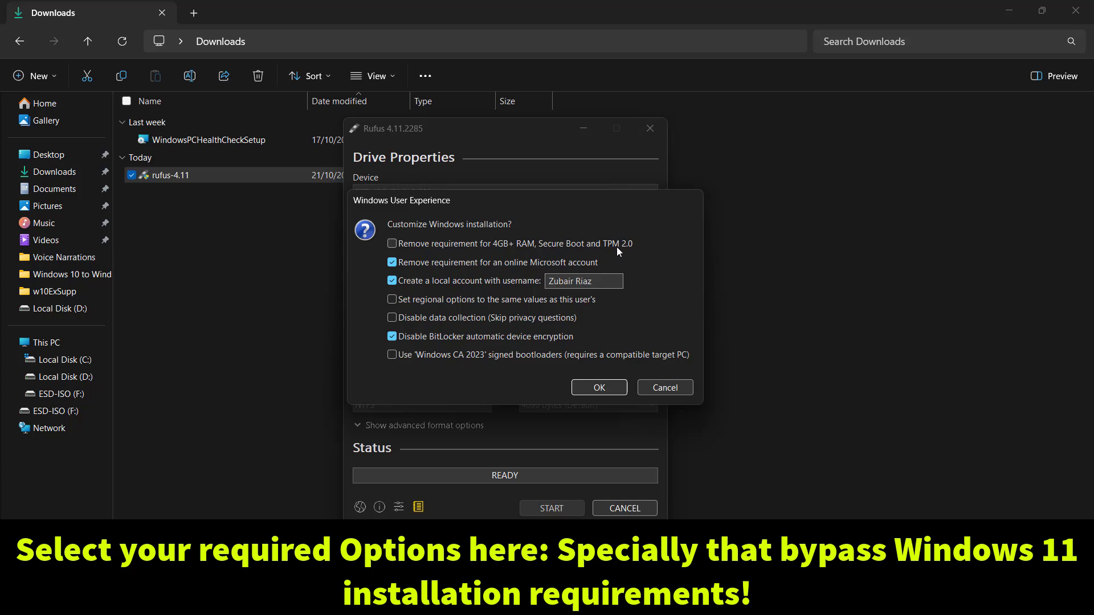
left_click(392, 244)
left_click(393, 265)
Rename the local account to a custom username and disable data collection
left_click_drag(616, 281, 548, 281)
type("ITeePK")
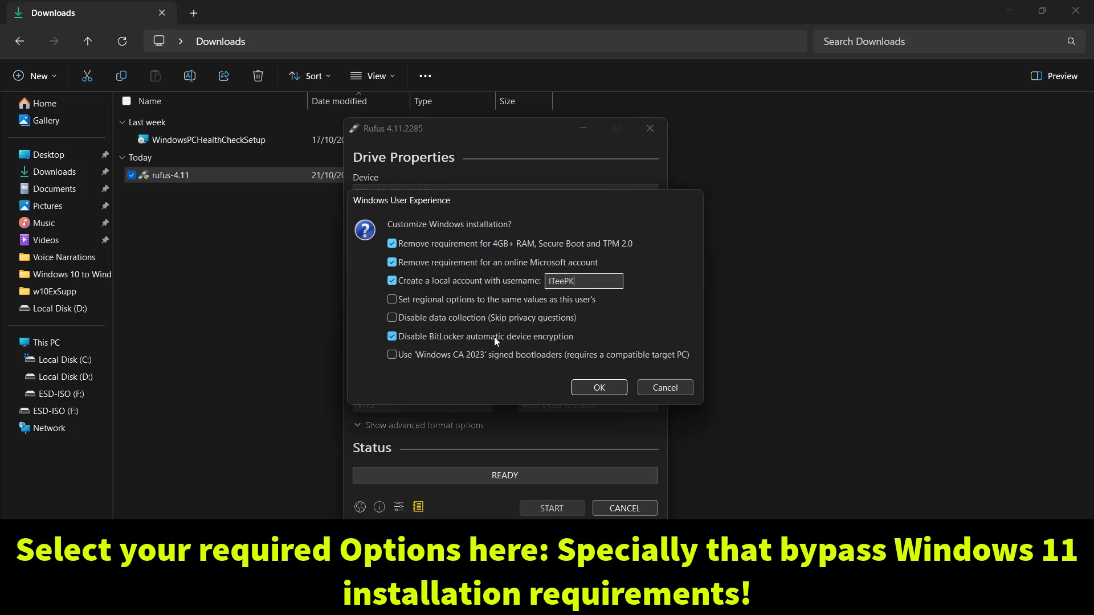
left_click(419, 318)
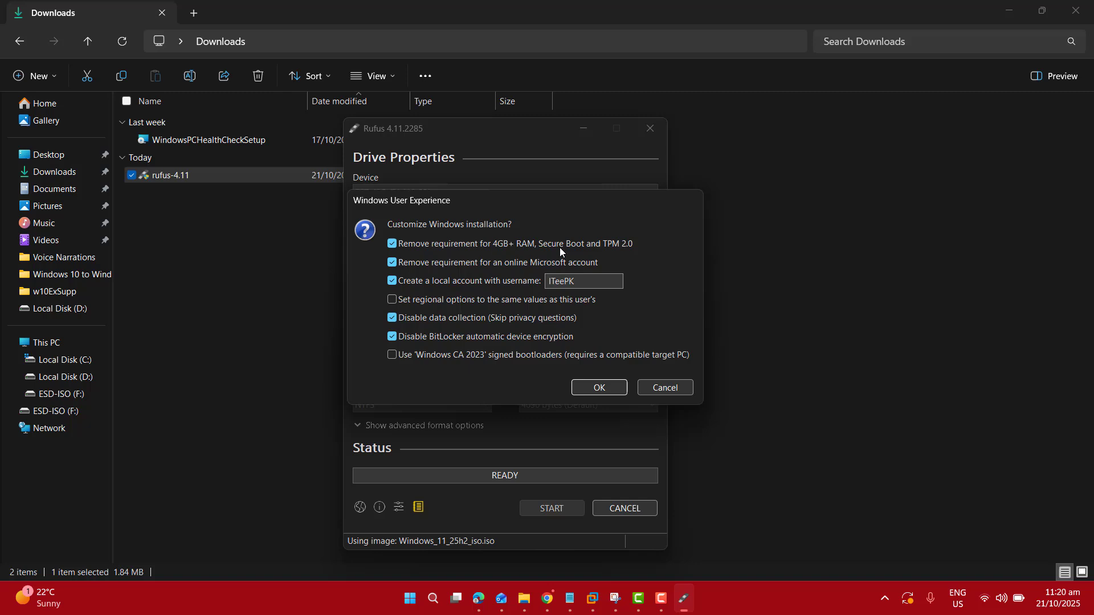
Accept the customizations and confirm erasing the ESD-ISO drive to write the USB
left_click(583, 388)
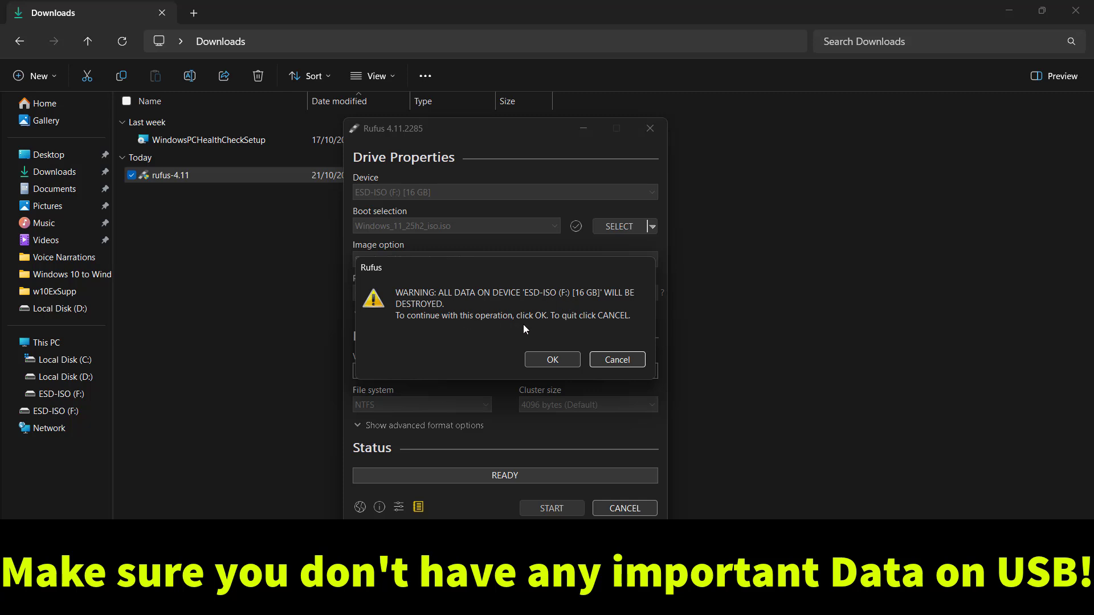
left_click(552, 360)
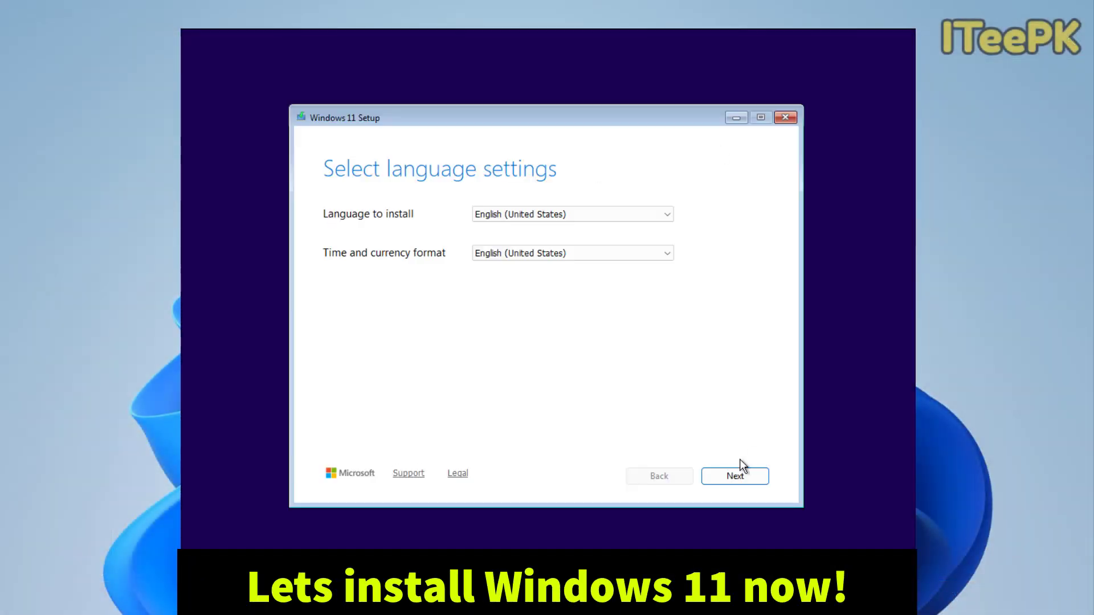
Install Windows 11 Pro without a product key after accepting the terms and choosing the target drive
left_click(735, 476)
left_click(733, 479)
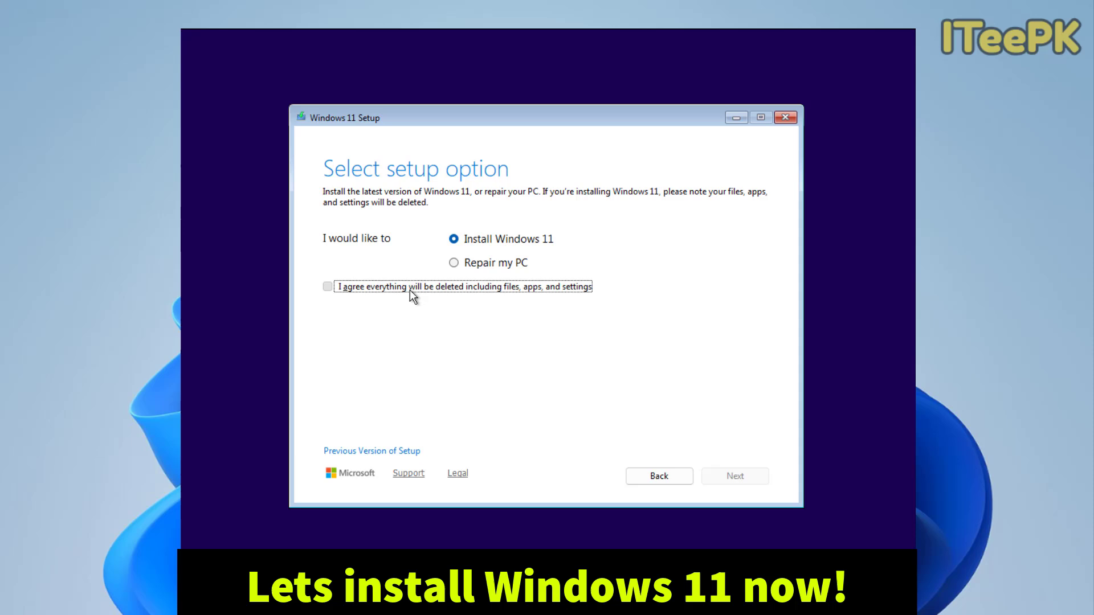
left_click(399, 425)
left_click(364, 315)
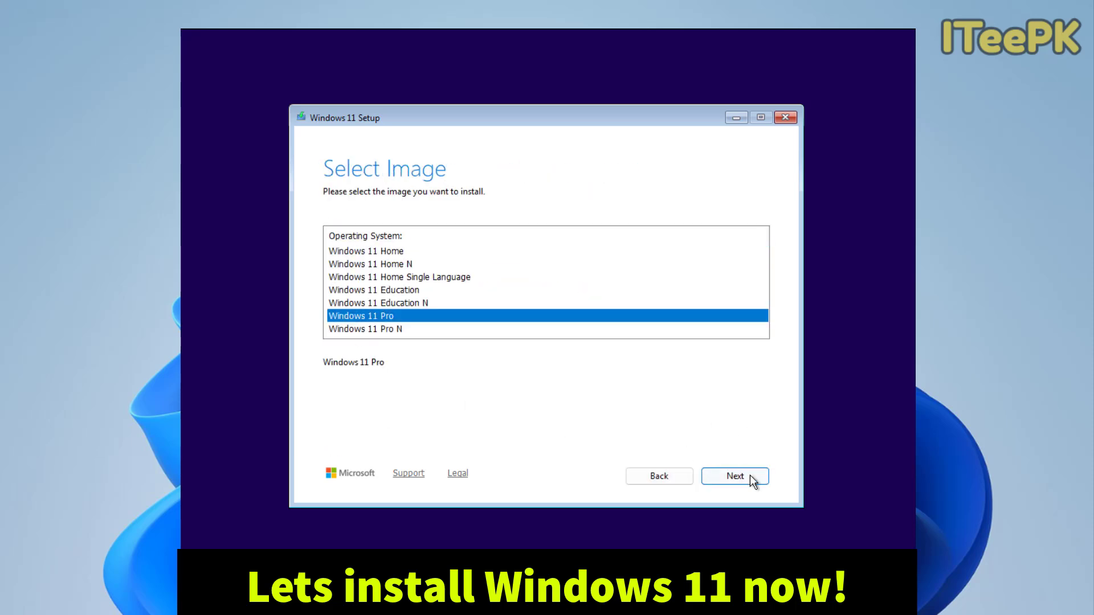
left_click(752, 477)
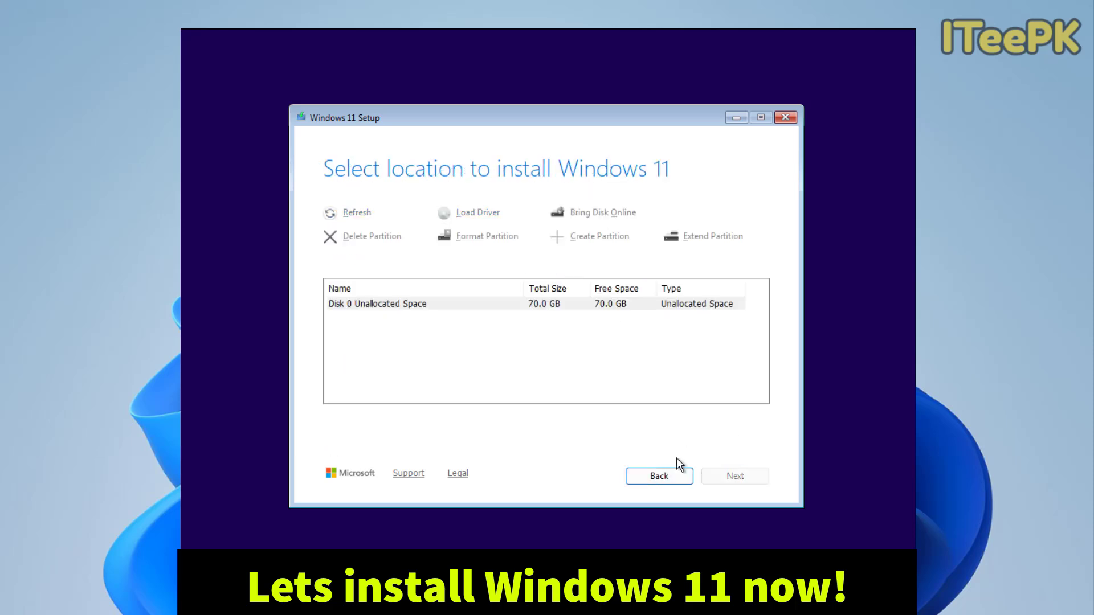
left_click(735, 476)
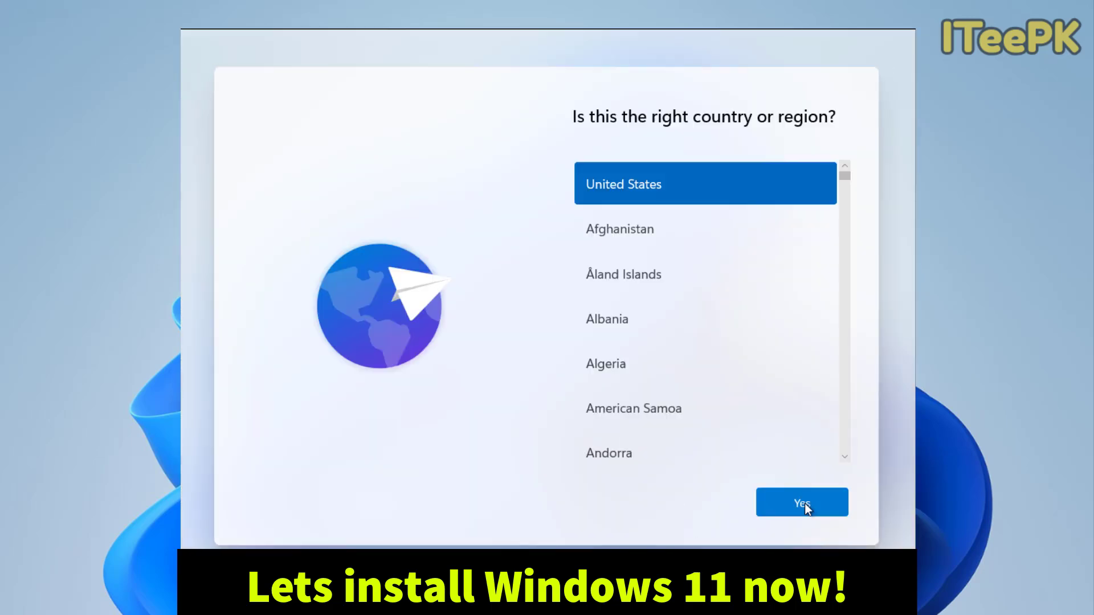
Confirm the region and US keyboard layout, then create a password-protected local account
left_click(804, 504)
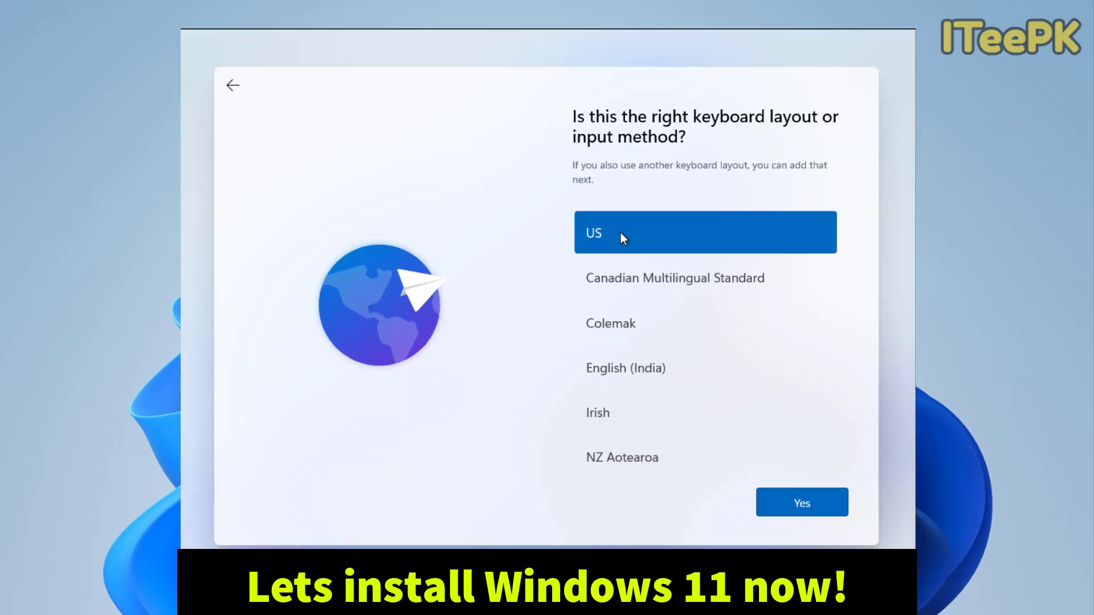
left_click(805, 504)
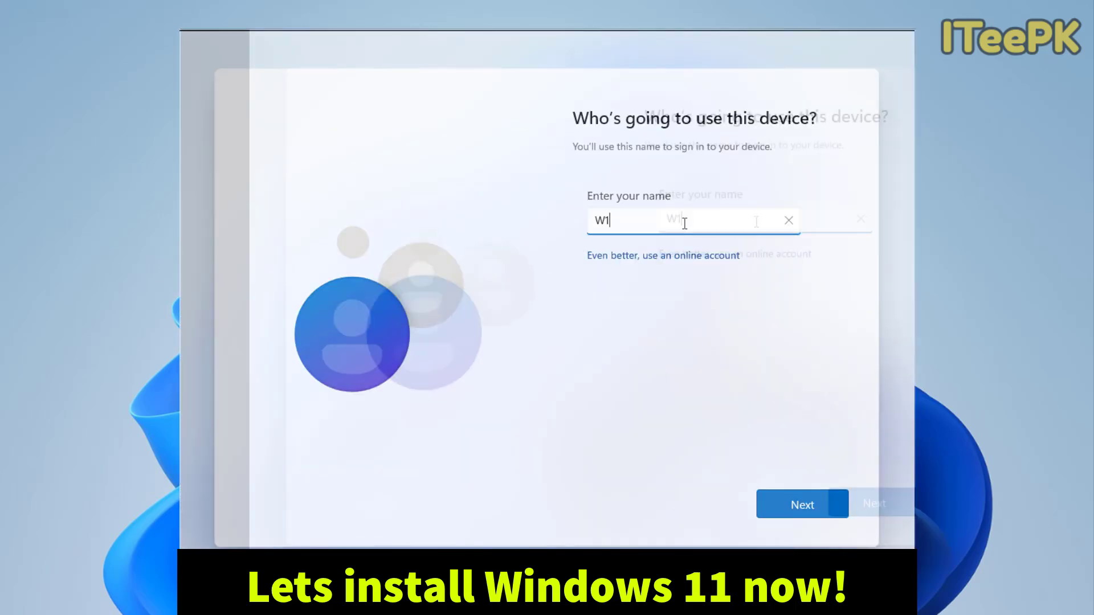
type("1 ITeePK")
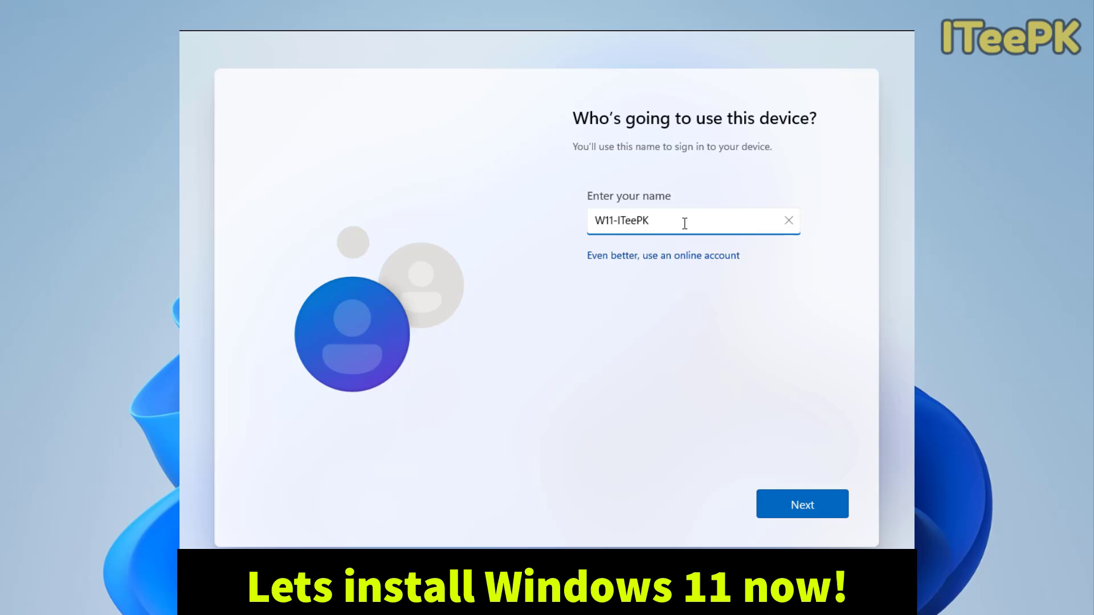
key("Return")
type("***********")
key("Return")
type("**")
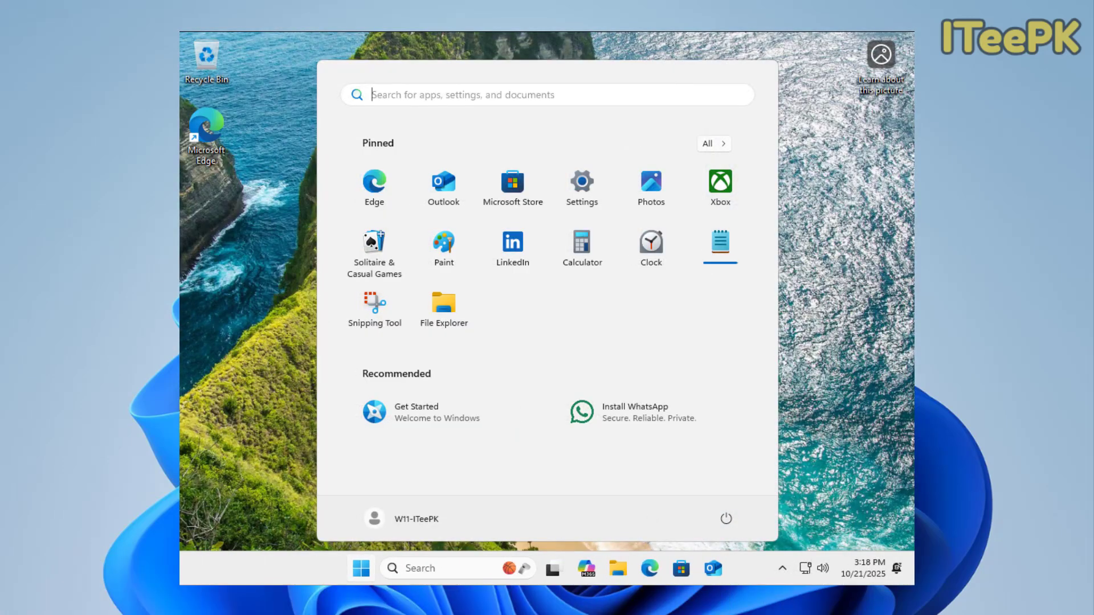
Search the web for 'Pc health check' in Edge and download the PC Health Check installer
left_click(840, 368)
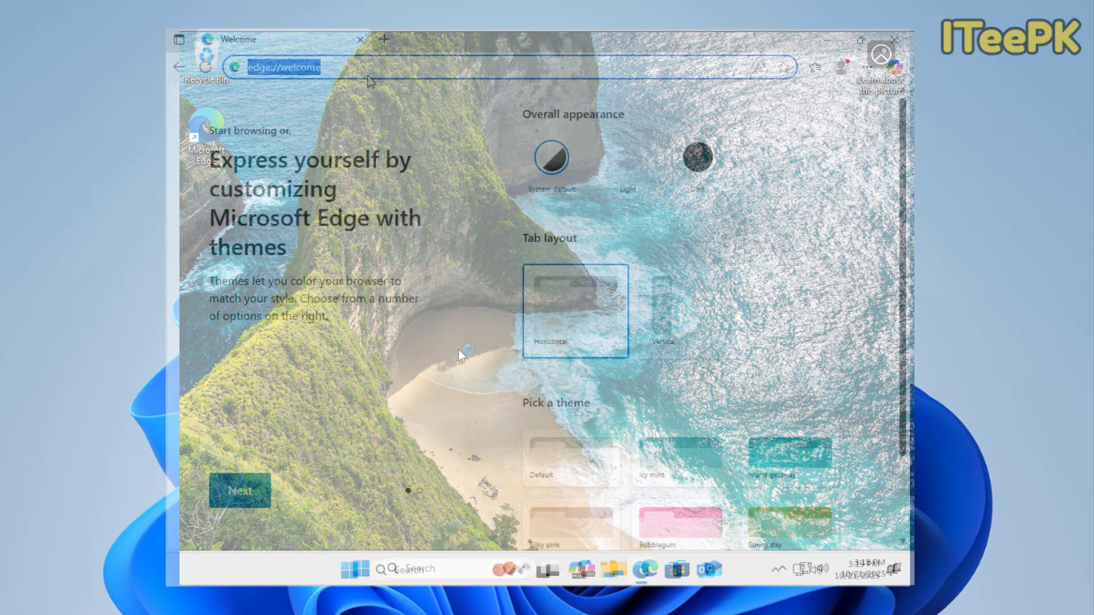
left_click(343, 68)
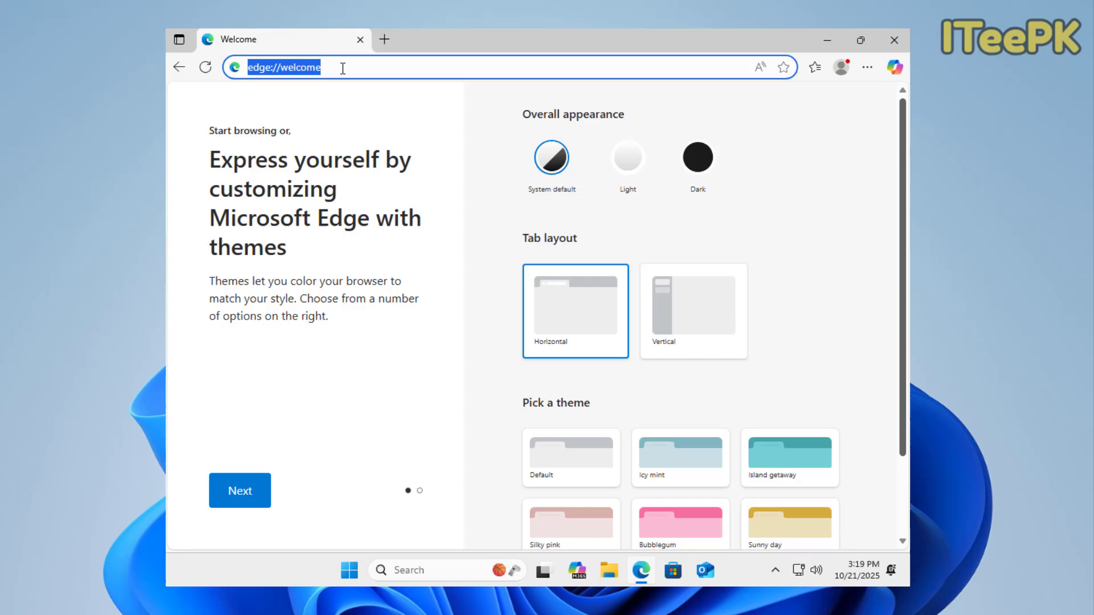
type("Pc hea")
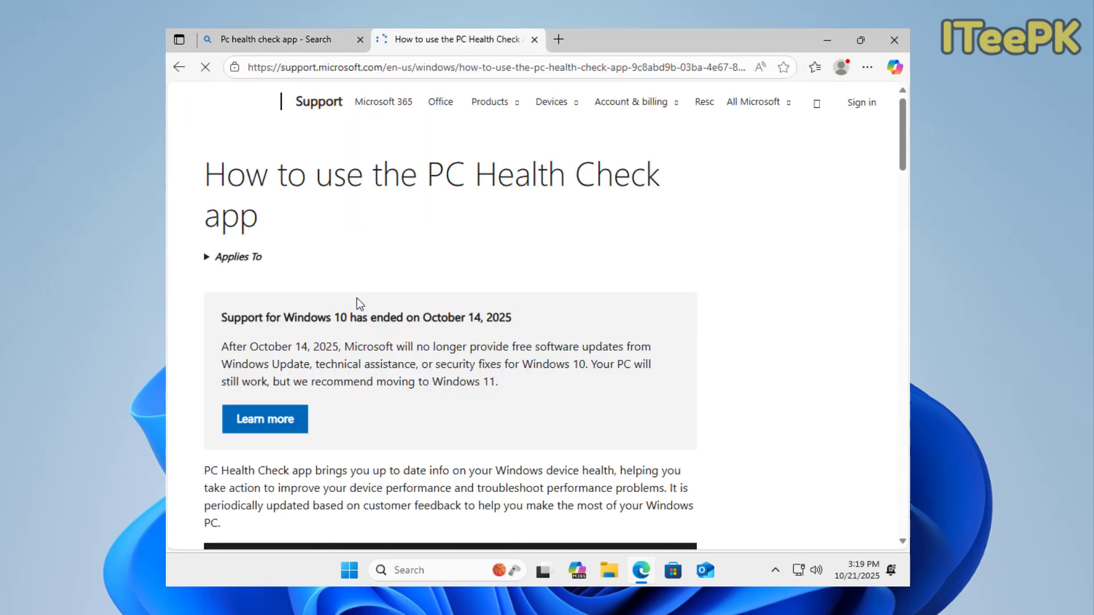
scroll(357, 298, "down", 10)
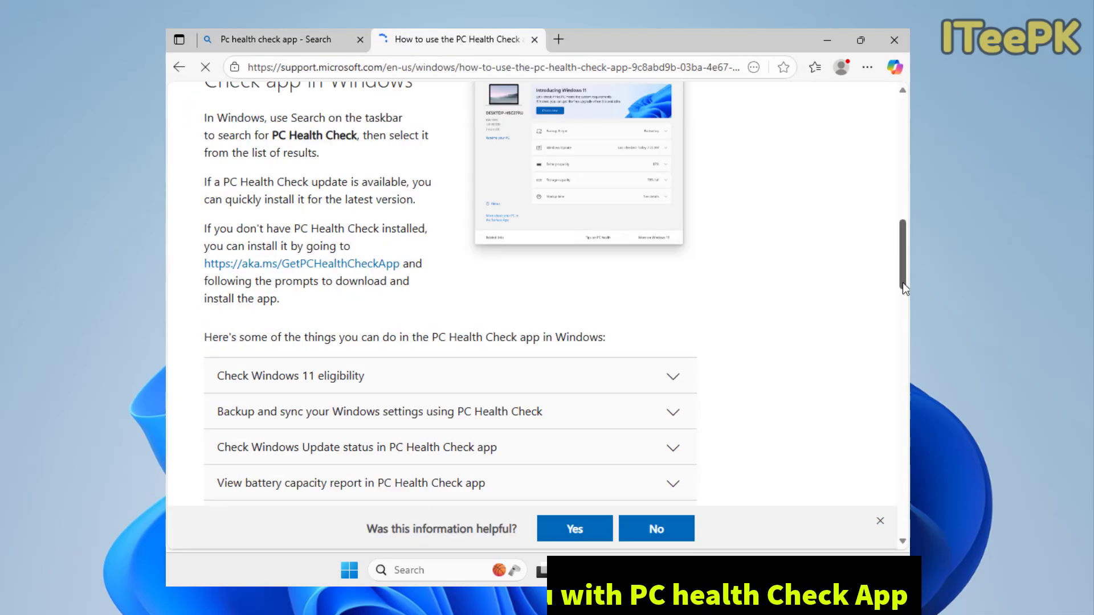
left_click(317, 269)
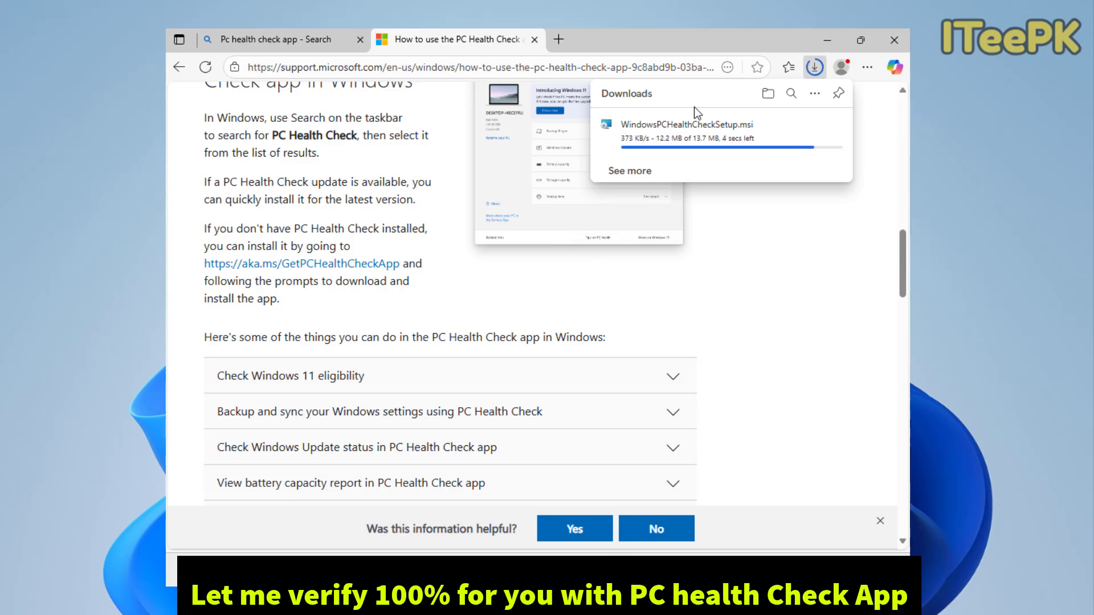
Open the downloaded WindowsPCHealthCheckSetup.msi installer
left_click(638, 138)
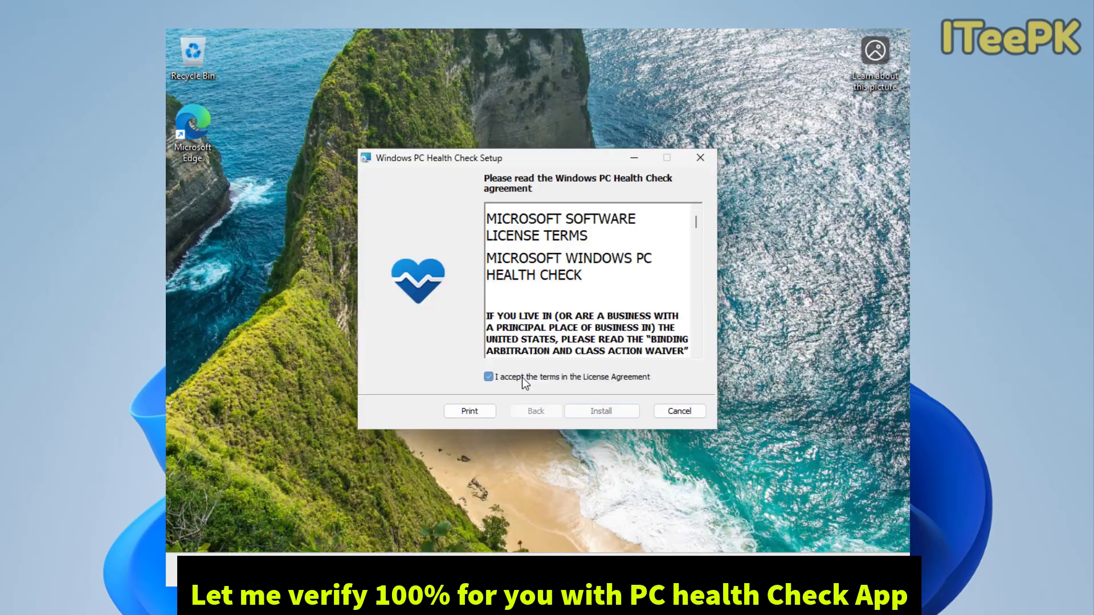